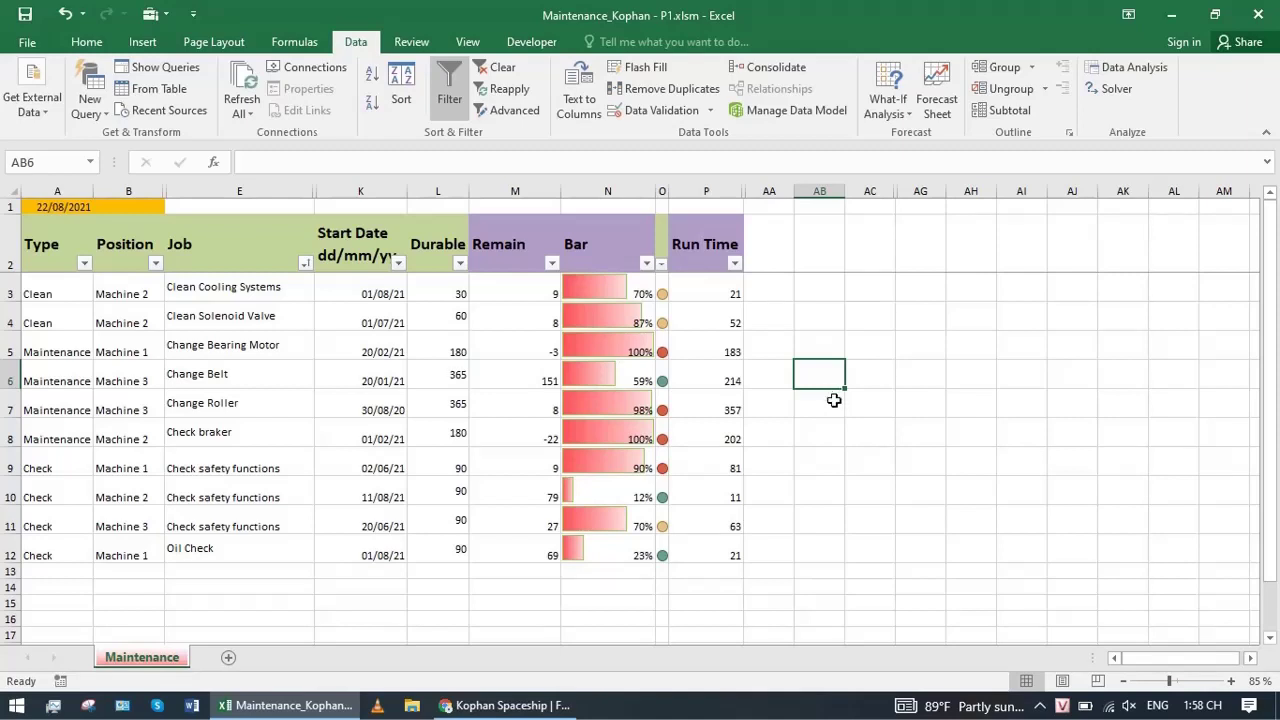
Select the Type, Position and Job entries in columns A, B and E for review
left_click_drag(57, 293, 52, 555)
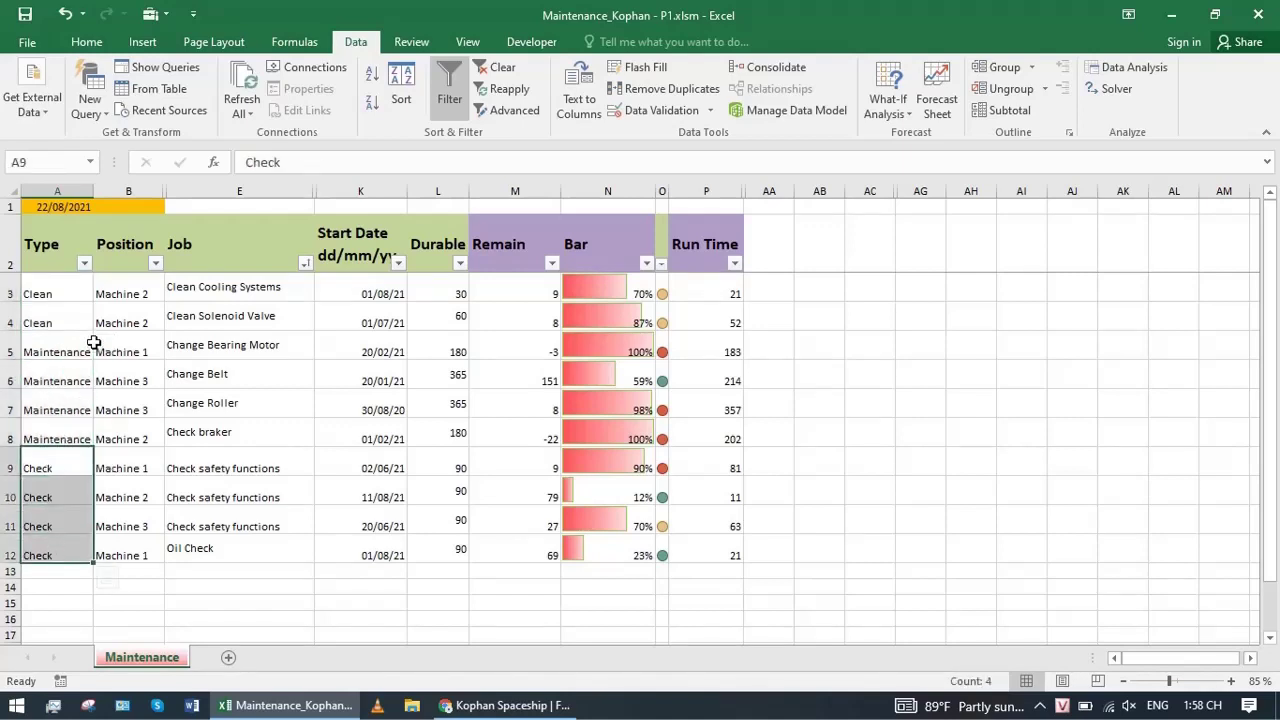
left_click_drag(130, 292, 131, 550)
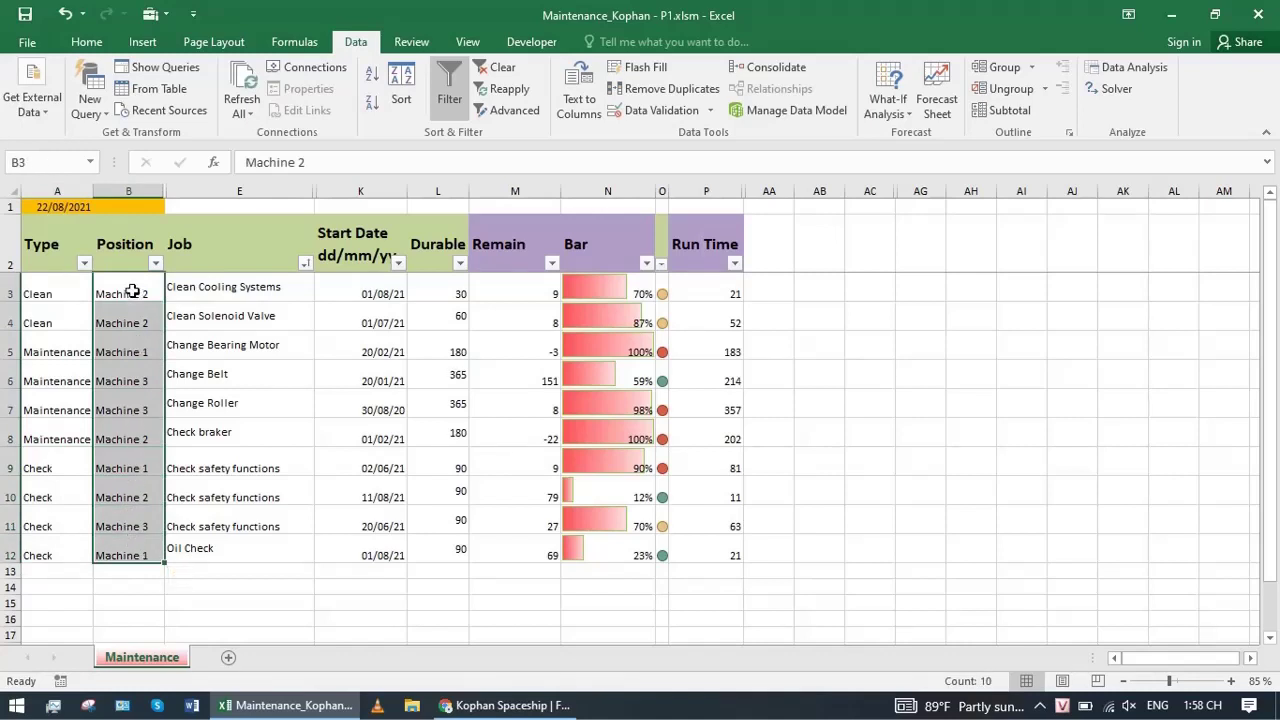
left_click_drag(210, 291, 227, 548)
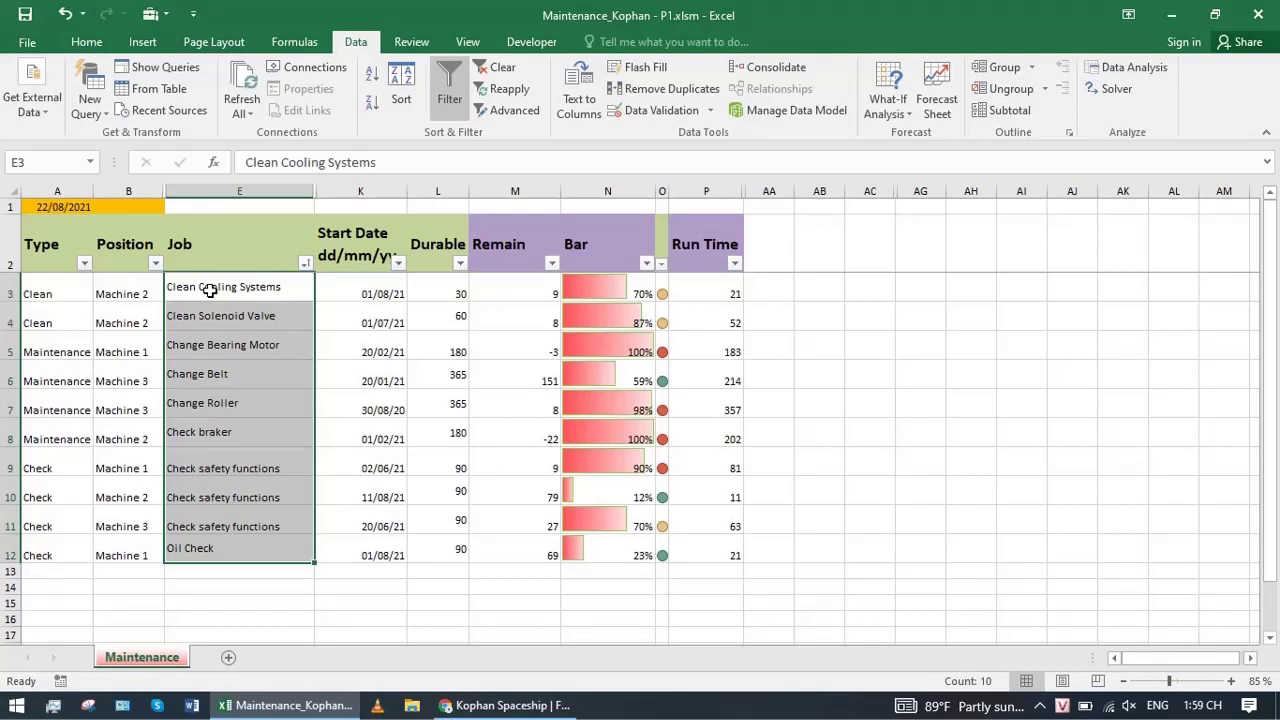
left_click_drag(210, 290, 204, 556)
left_click(206, 573)
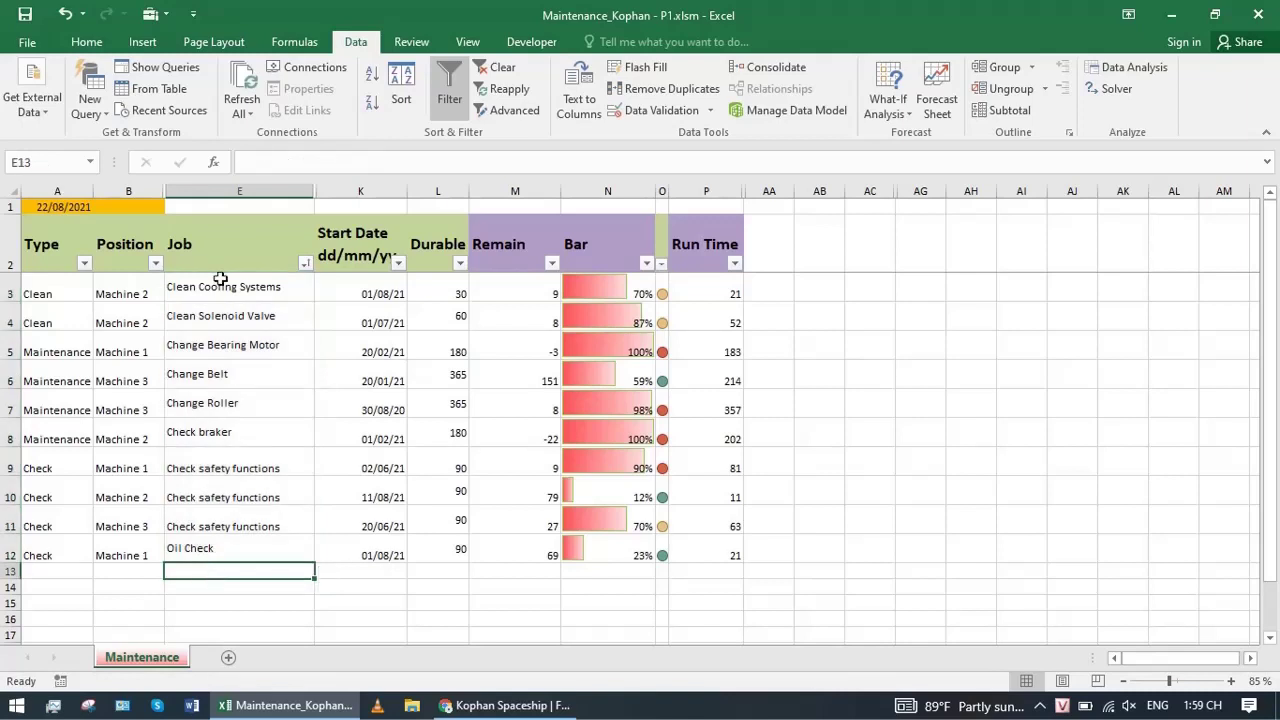
left_click_drag(220, 285, 234, 537)
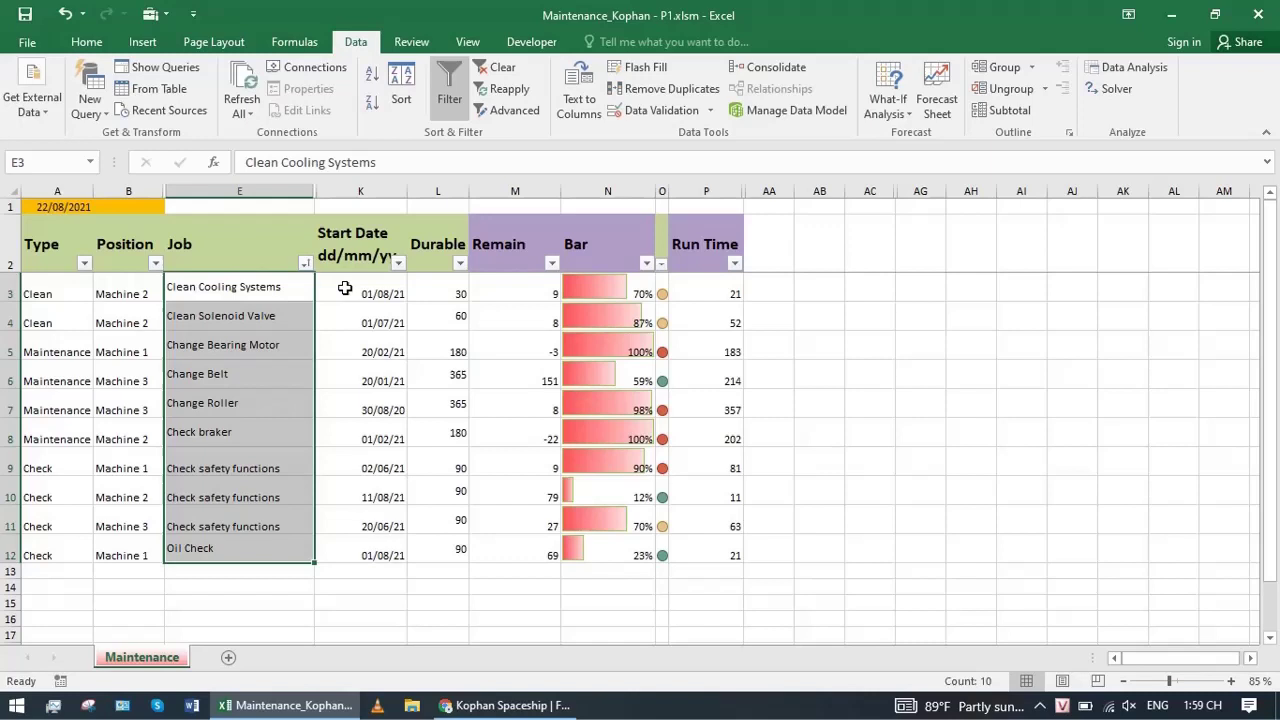
Select the Start Date, Durable and Remain values and inspect the Remain formula in M3
left_click_drag(345, 289, 386, 546)
left_click(423, 249)
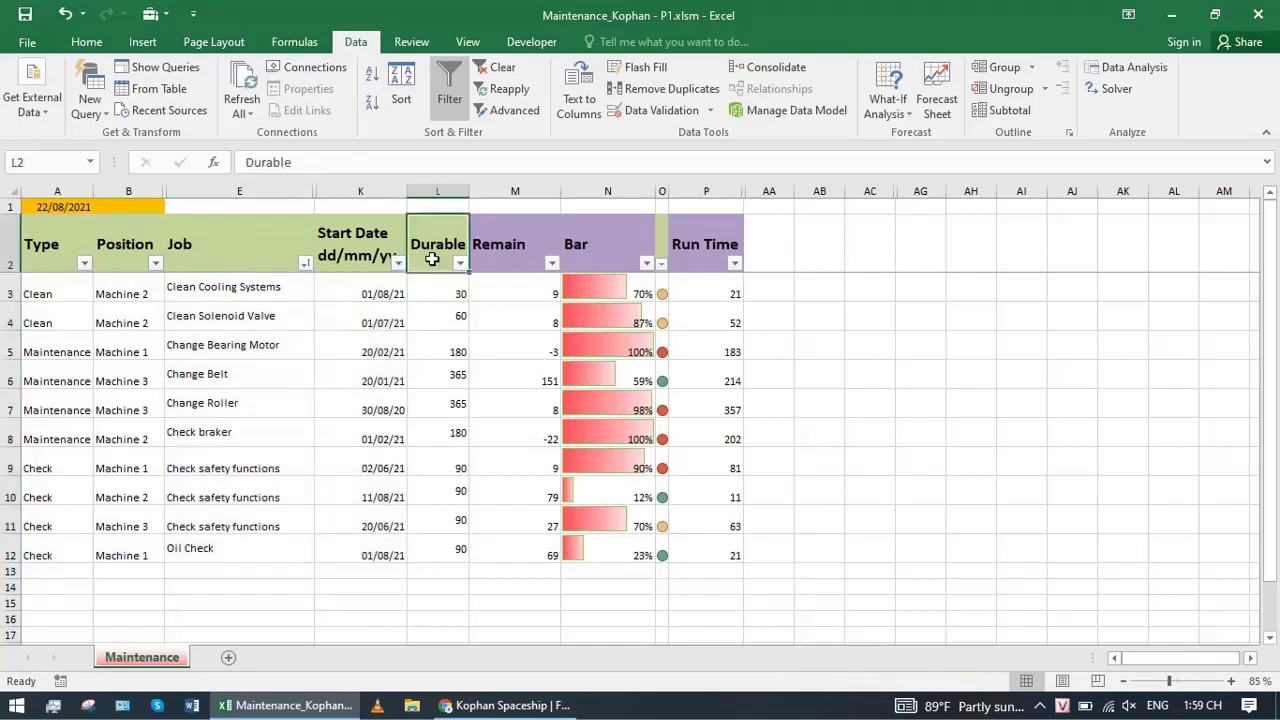
left_click_drag(430, 290, 466, 549)
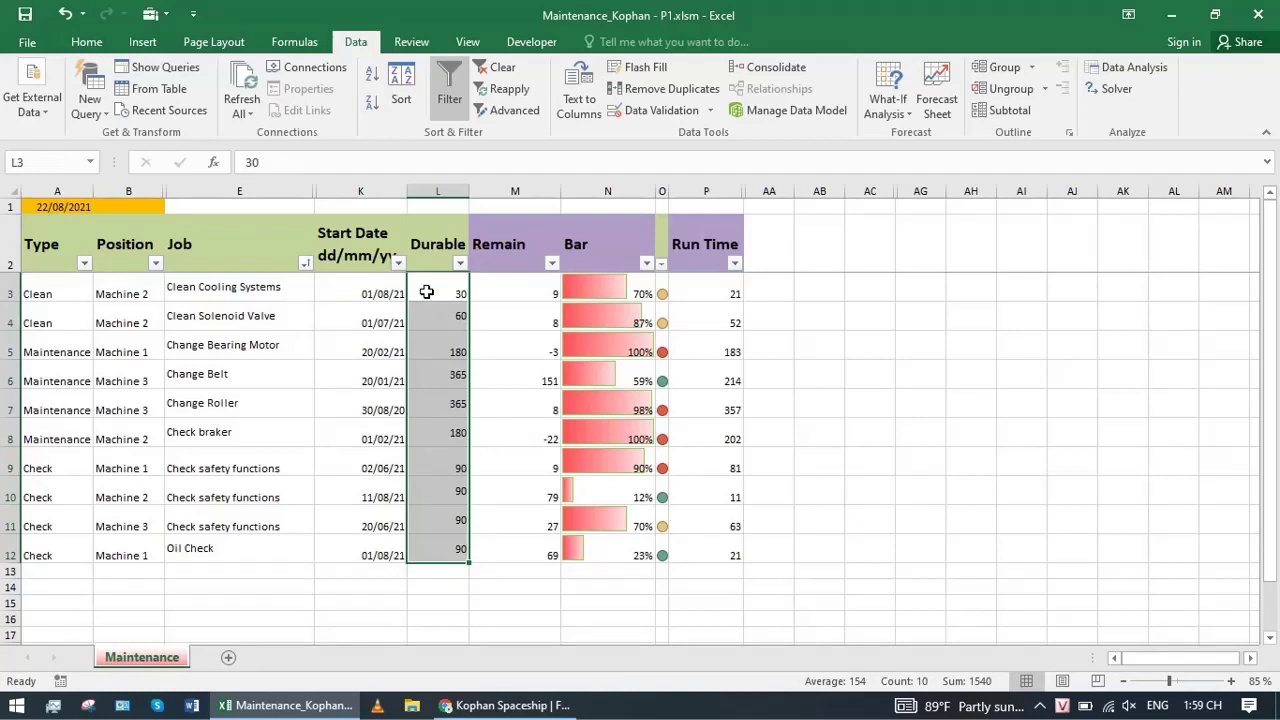
left_click_drag(505, 291, 508, 552)
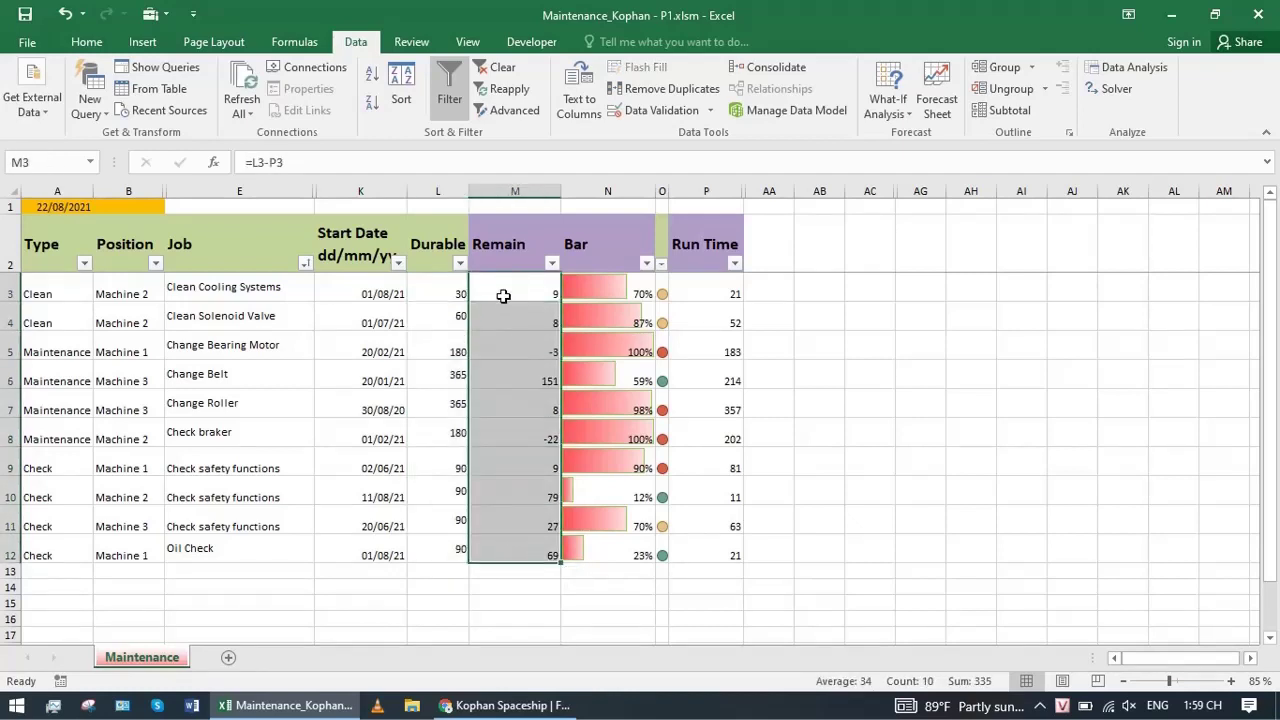
left_click(503, 296)
Select the Bar percentages N3:N12 and inspect the formulas in N5, M5 and M3
left_click(586, 262)
left_click_drag(586, 293, 604, 558)
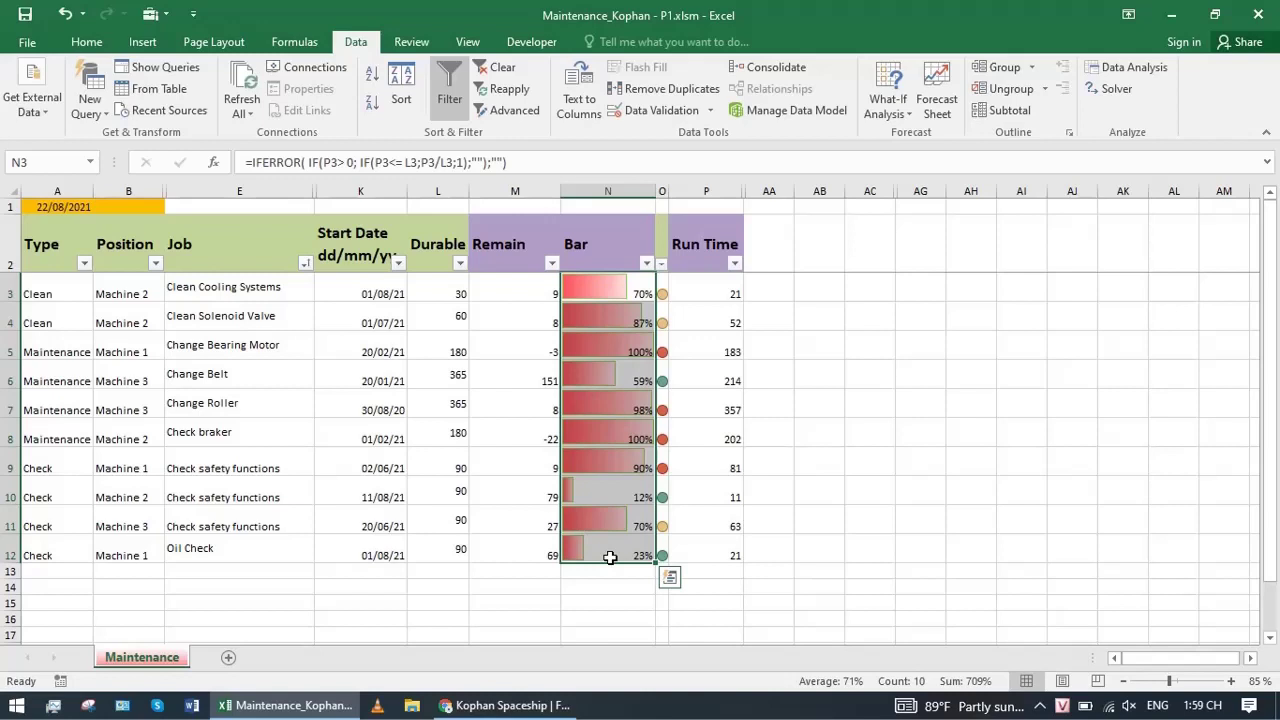
left_click(627, 586)
left_click(604, 348)
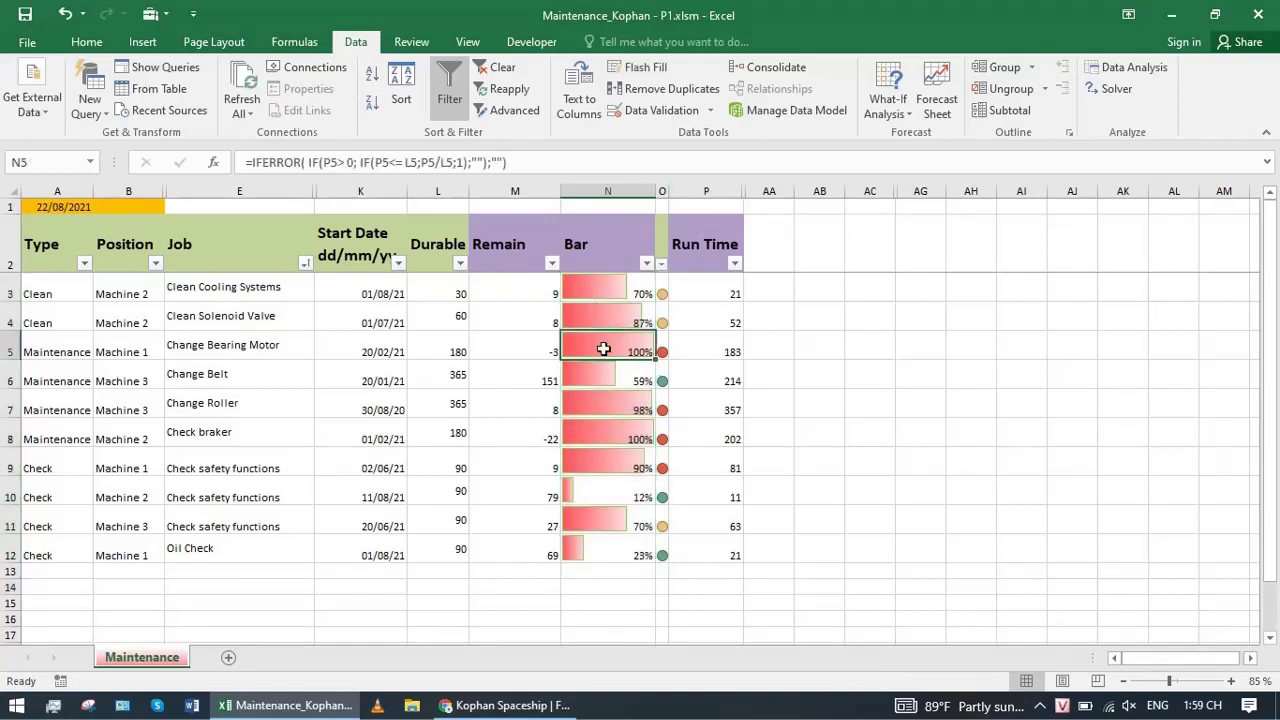
left_click(524, 352)
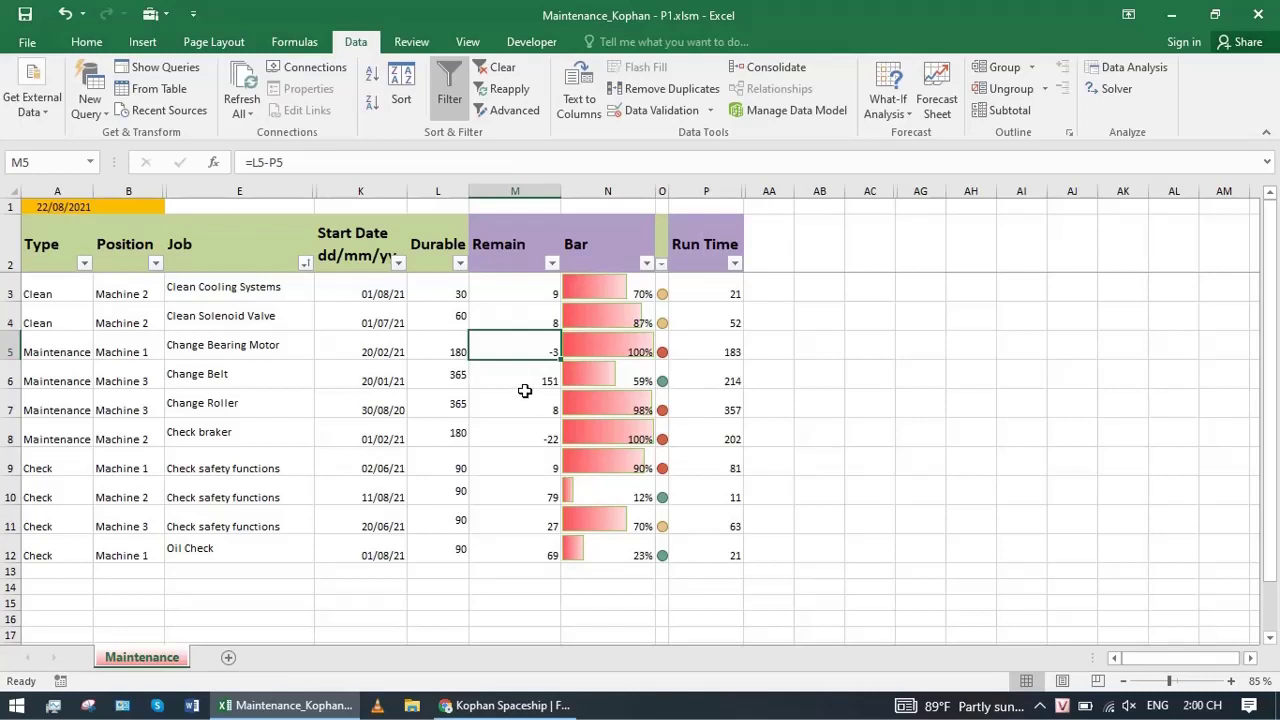
left_click(500, 289)
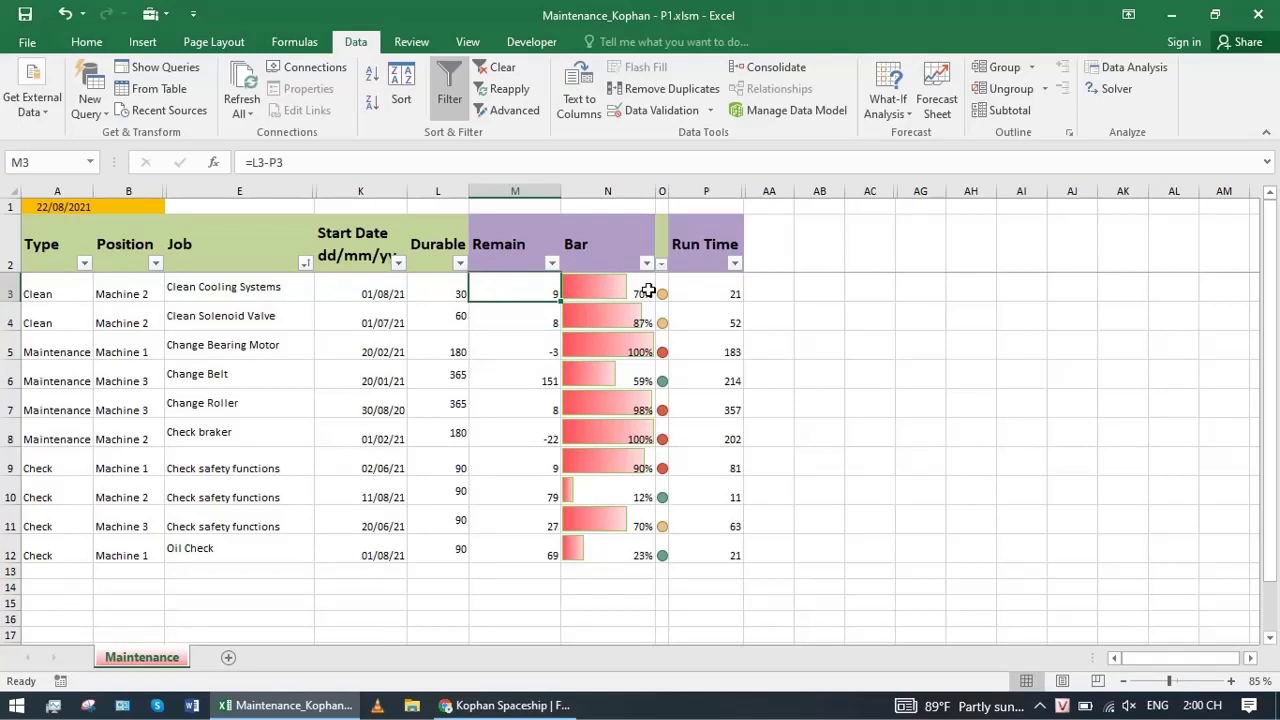
Inspect the Run Time formula in P3 against the start date in K3
left_click_drag(700, 250, 686, 286)
left_click(700, 294)
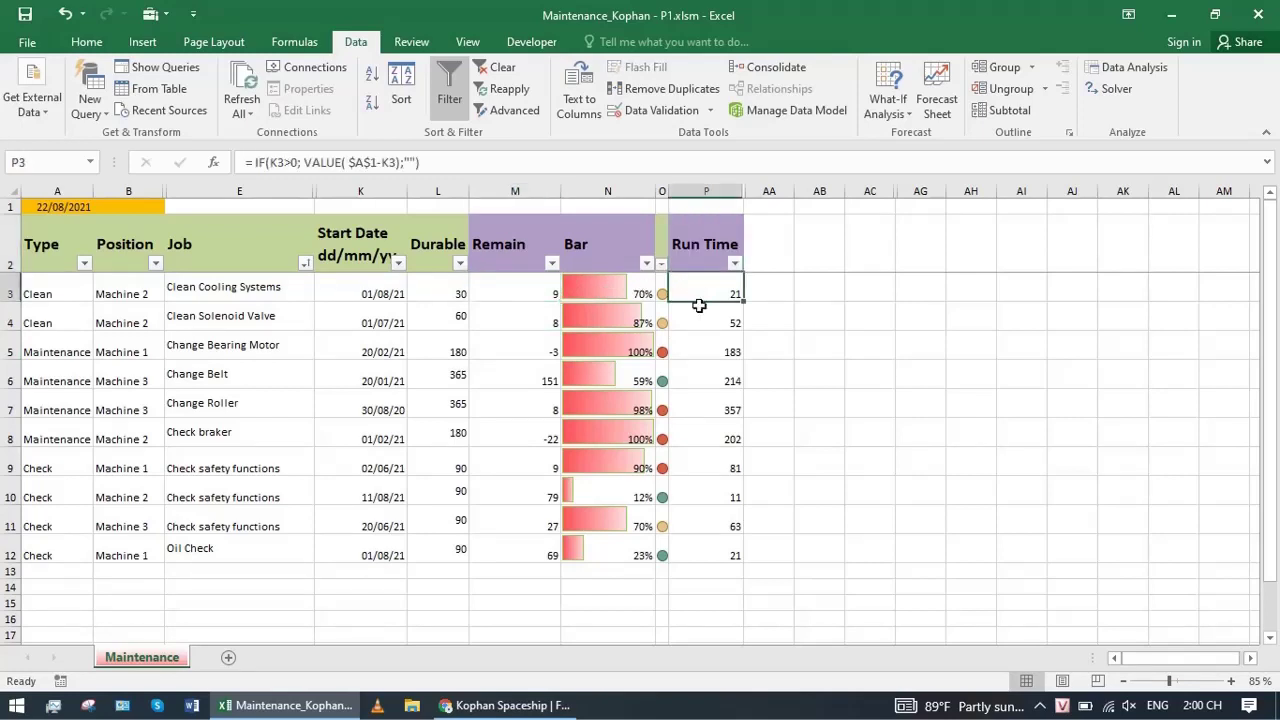
left_click(694, 308)
left_click(690, 289)
left_click(352, 292)
left_click(700, 292)
Select the Bar values and inspect the Bar formulas in N12 and N11
left_click_drag(600, 290, 623, 534)
left_click(585, 591)
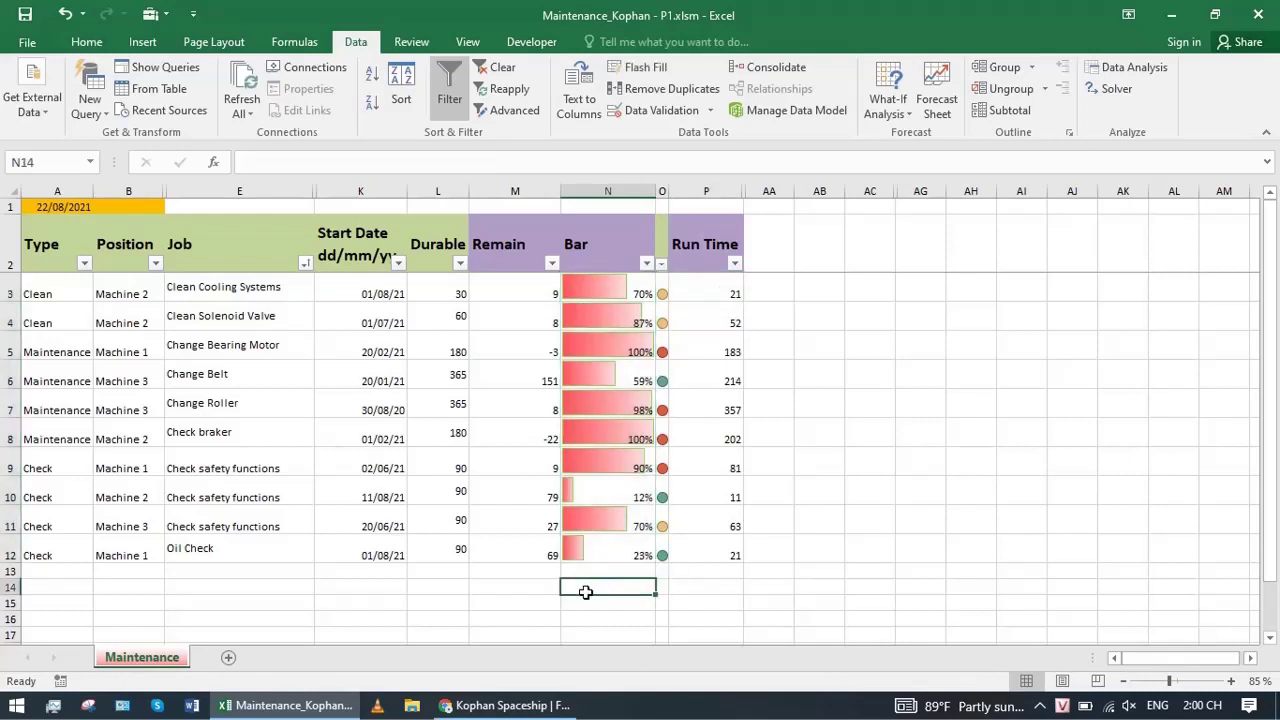
left_click(576, 558)
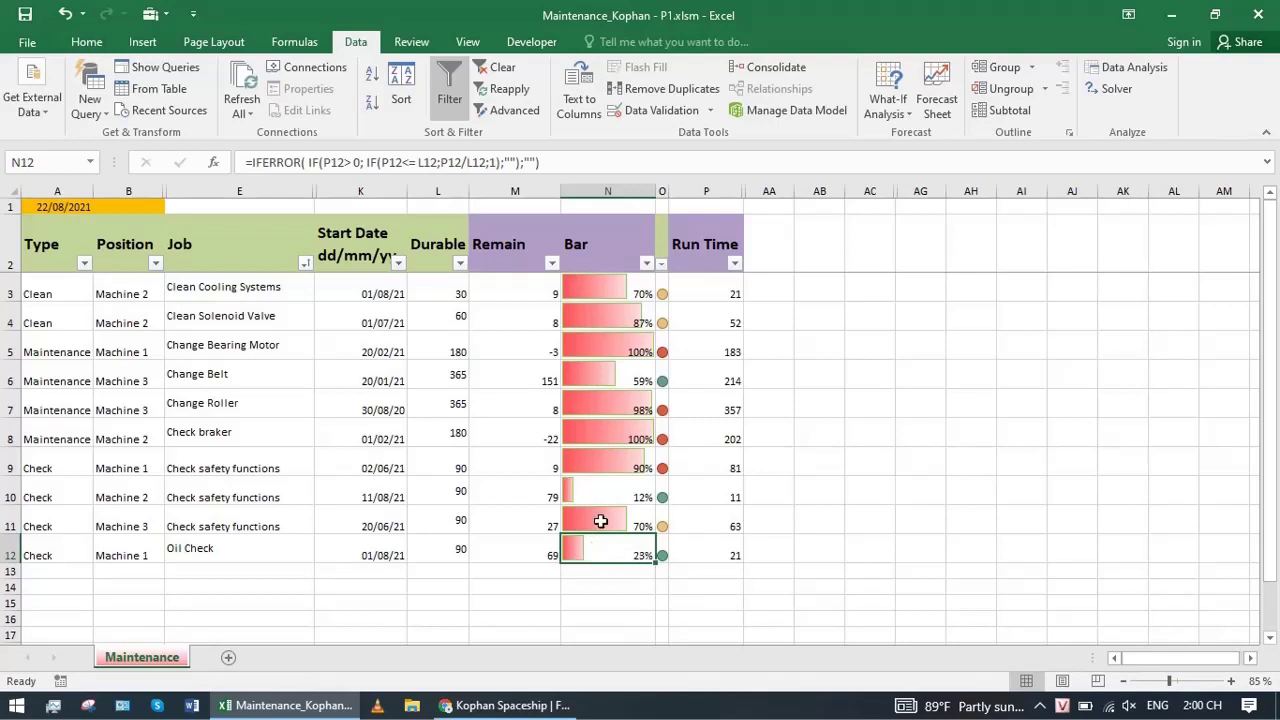
left_click(599, 521)
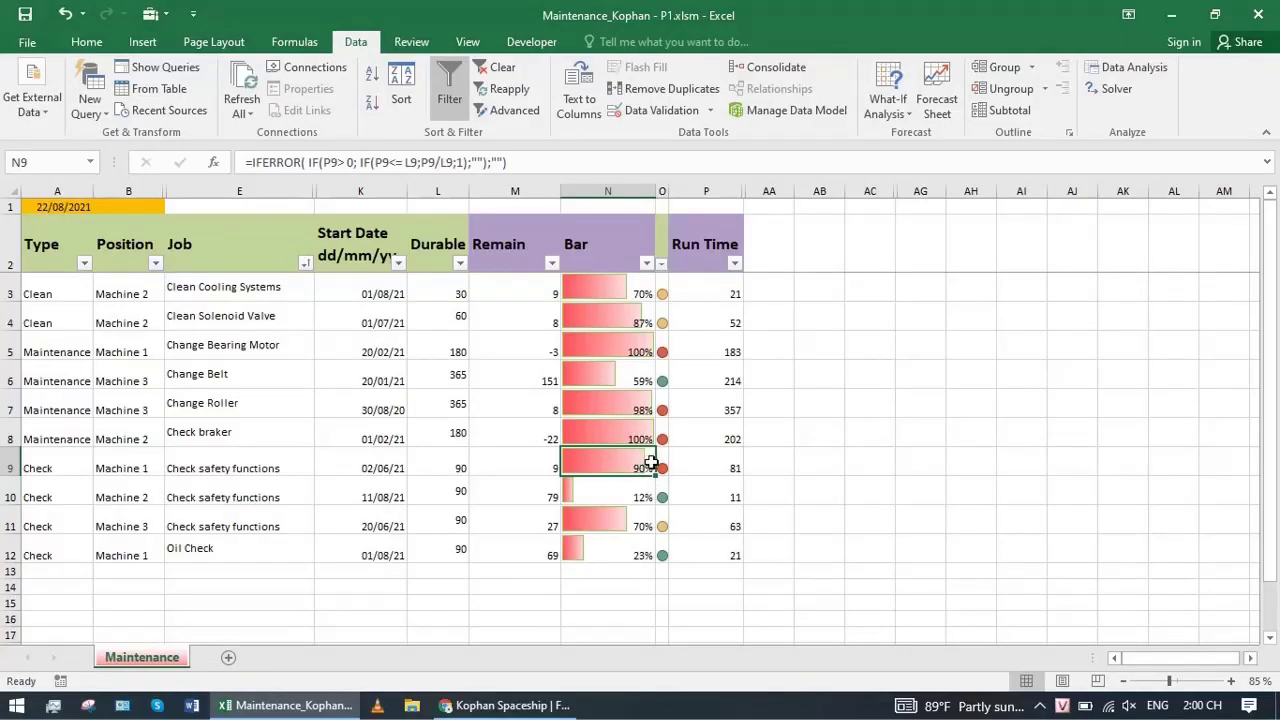
Filter the Position column to Machine 1 only and inspect its Bar formulas in N5 and N9
left_click(155, 263)
left_click(34, 443)
left_click(34, 460)
left_click(129, 618)
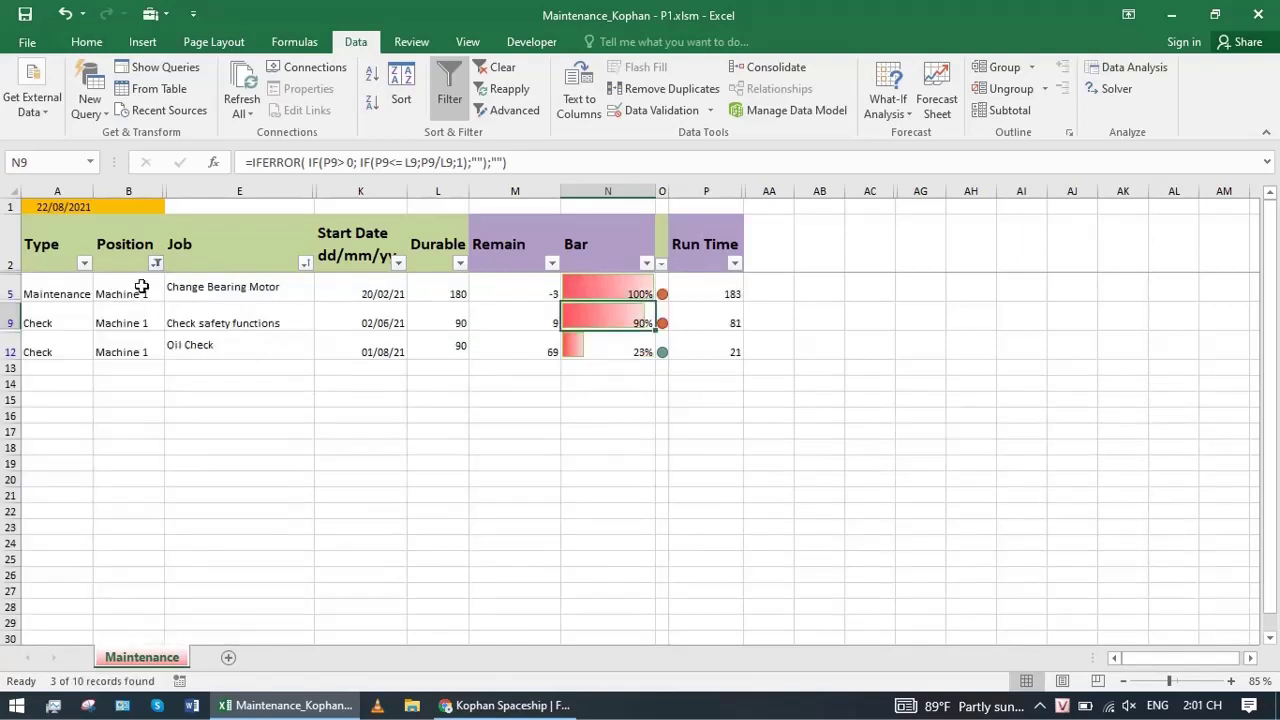
left_click_drag(142, 287, 143, 354)
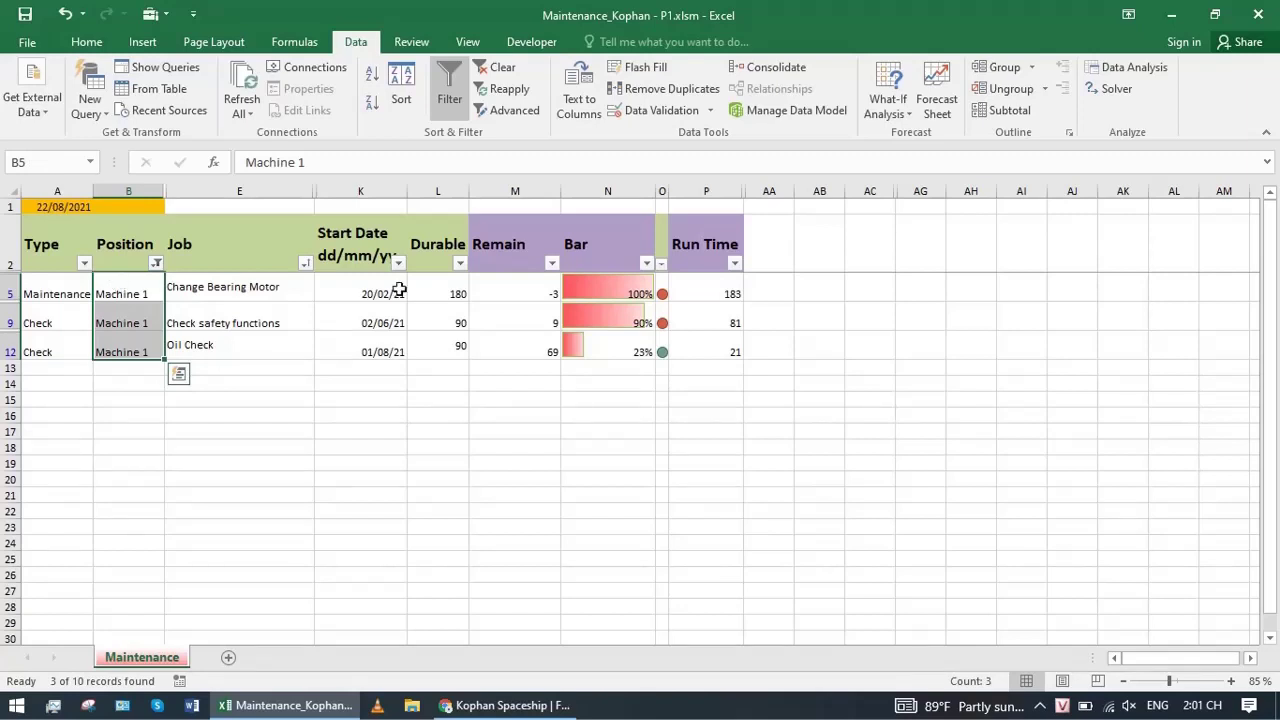
left_click(620, 286)
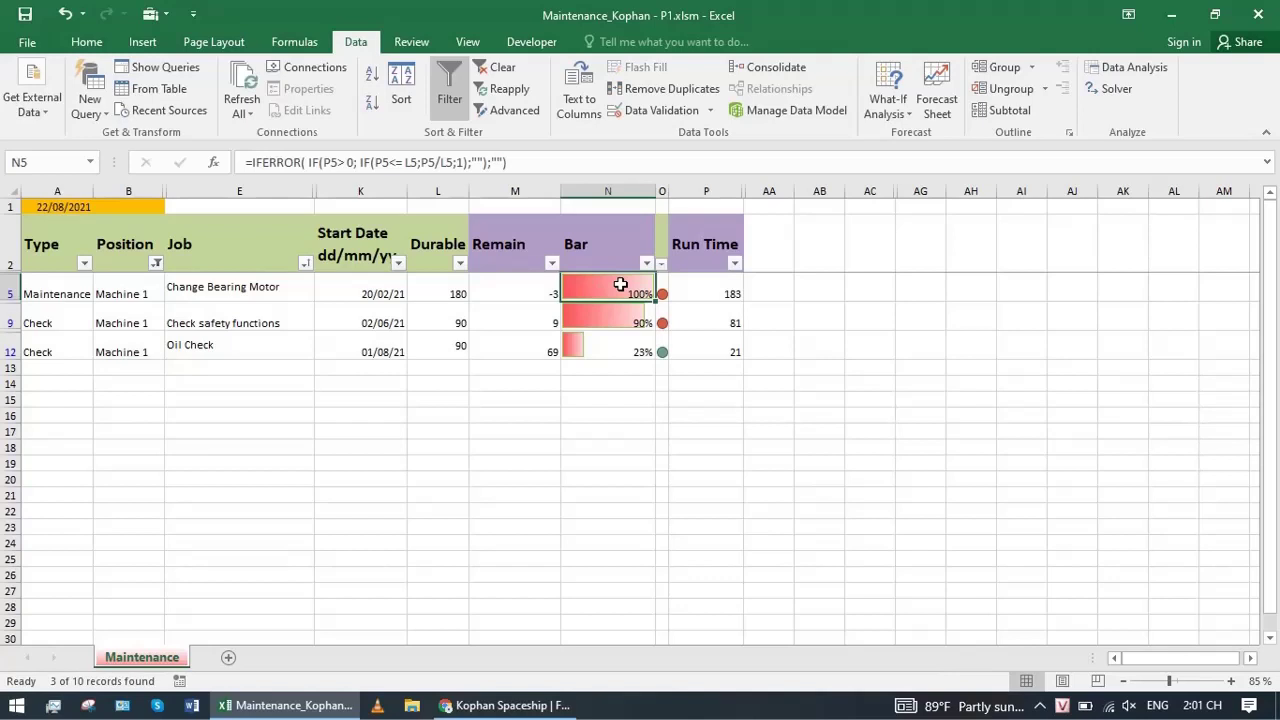
left_click(621, 320)
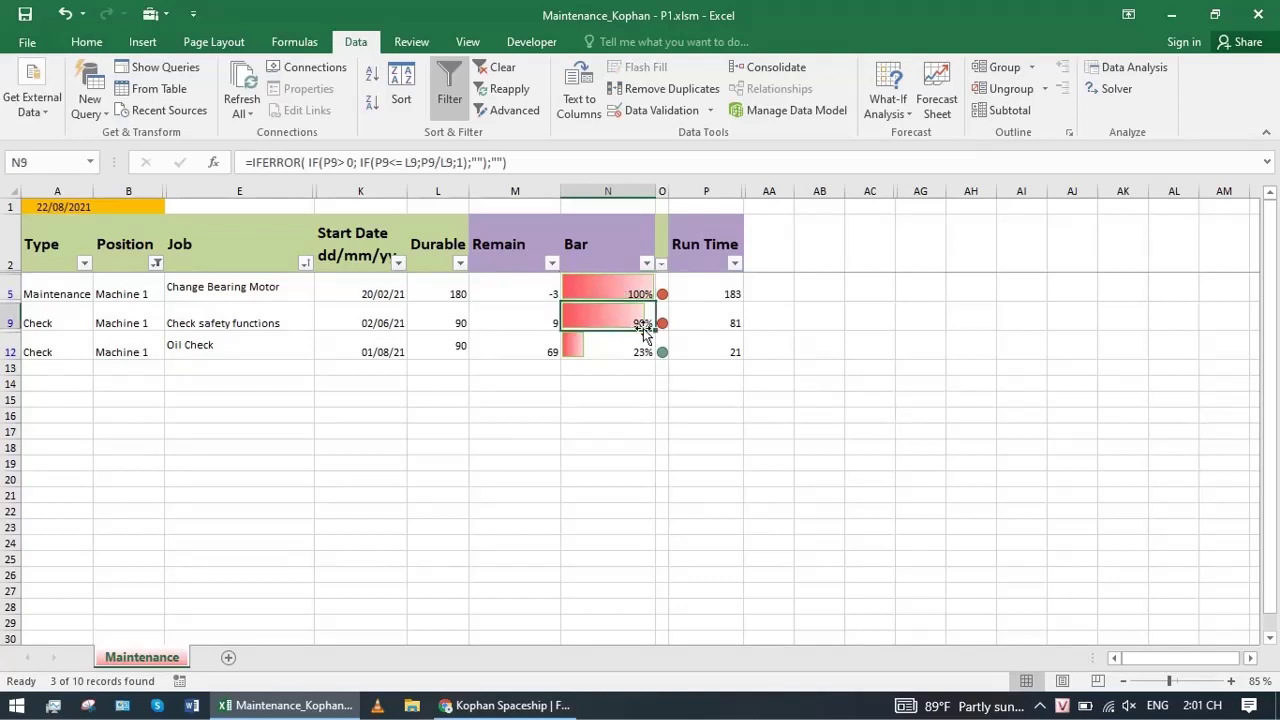
Filter the Position column to Machine 2 only and inspect its bars in N8 and N3:N4
left_click(157, 263)
left_click(68, 475)
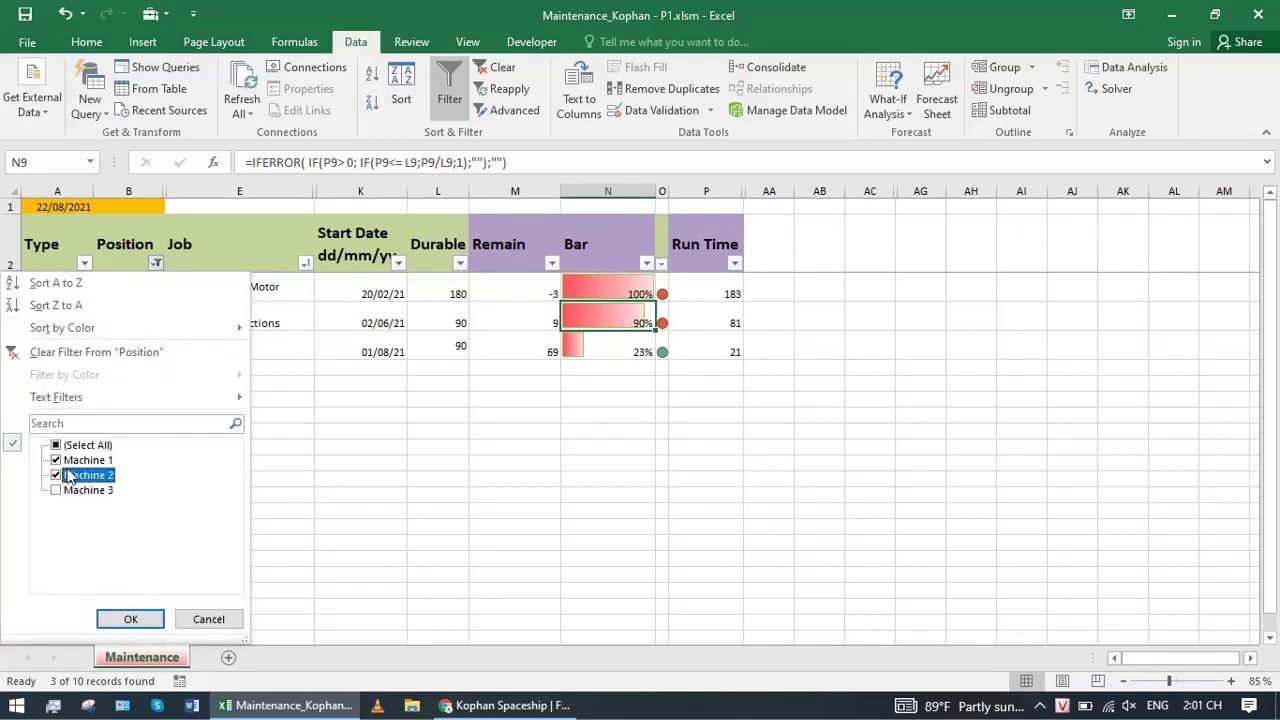
left_click(70, 460)
left_click(130, 619)
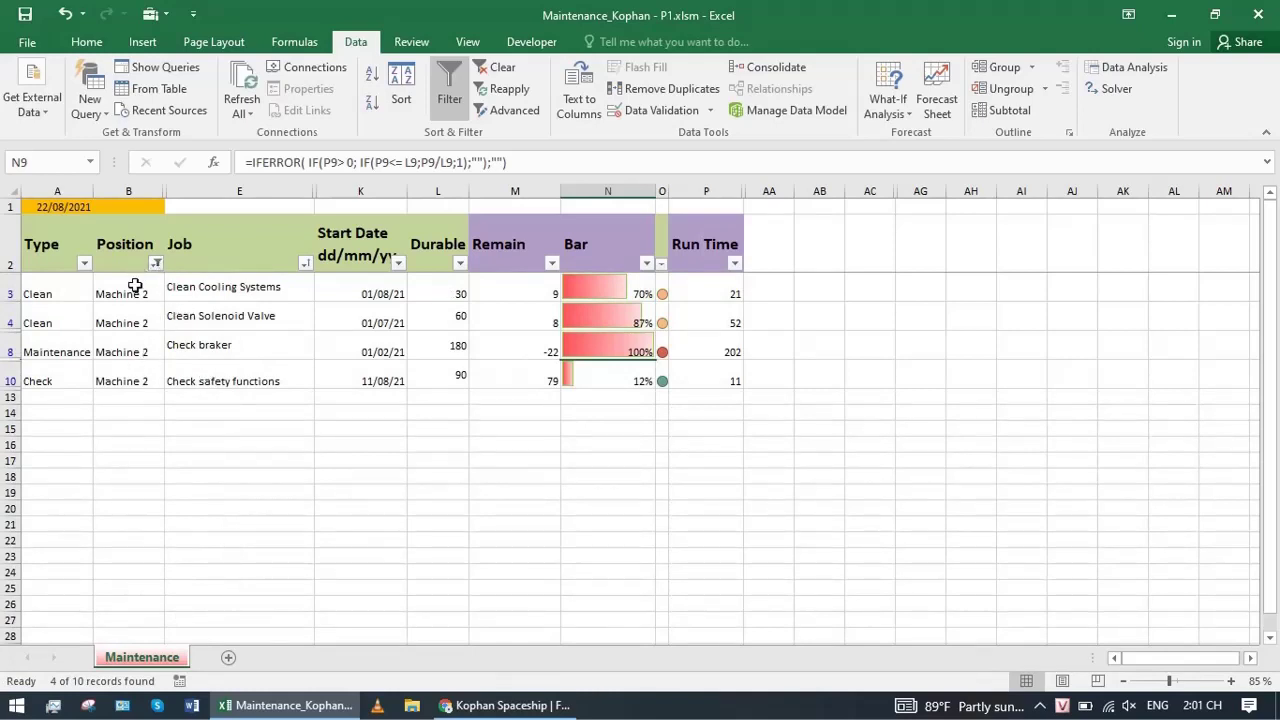
left_click_drag(135, 287, 134, 377)
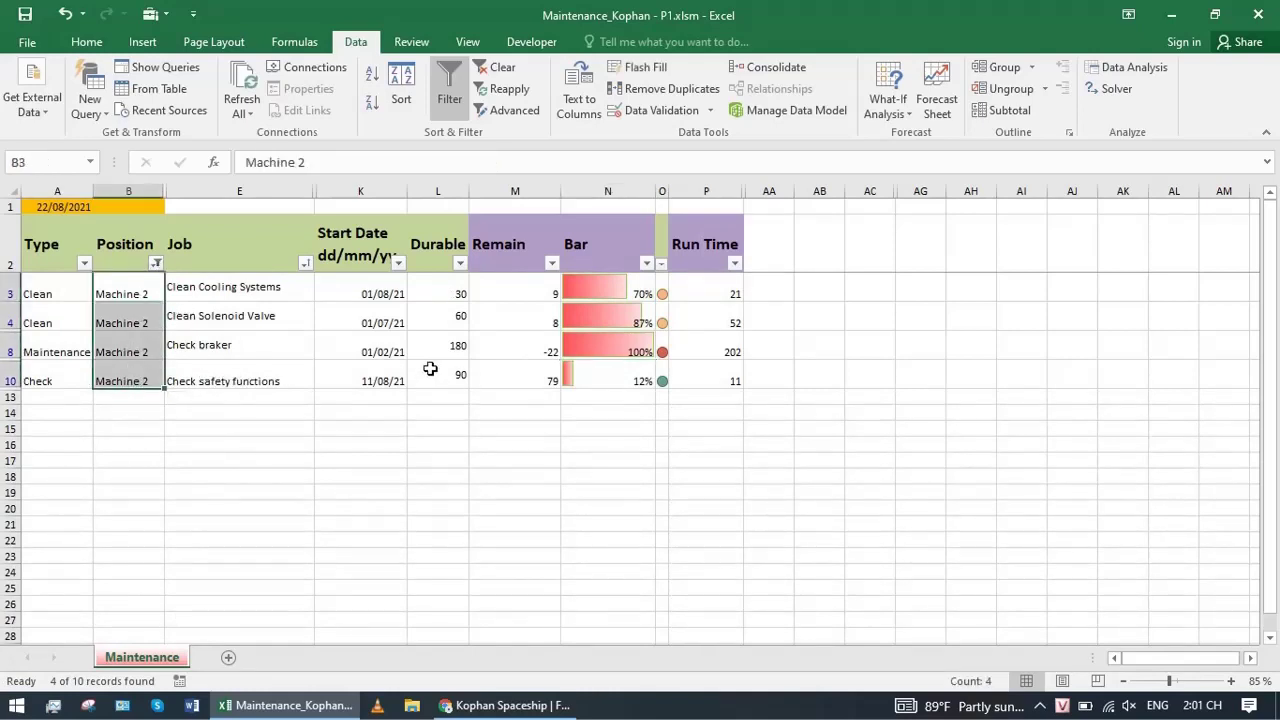
left_click(605, 345)
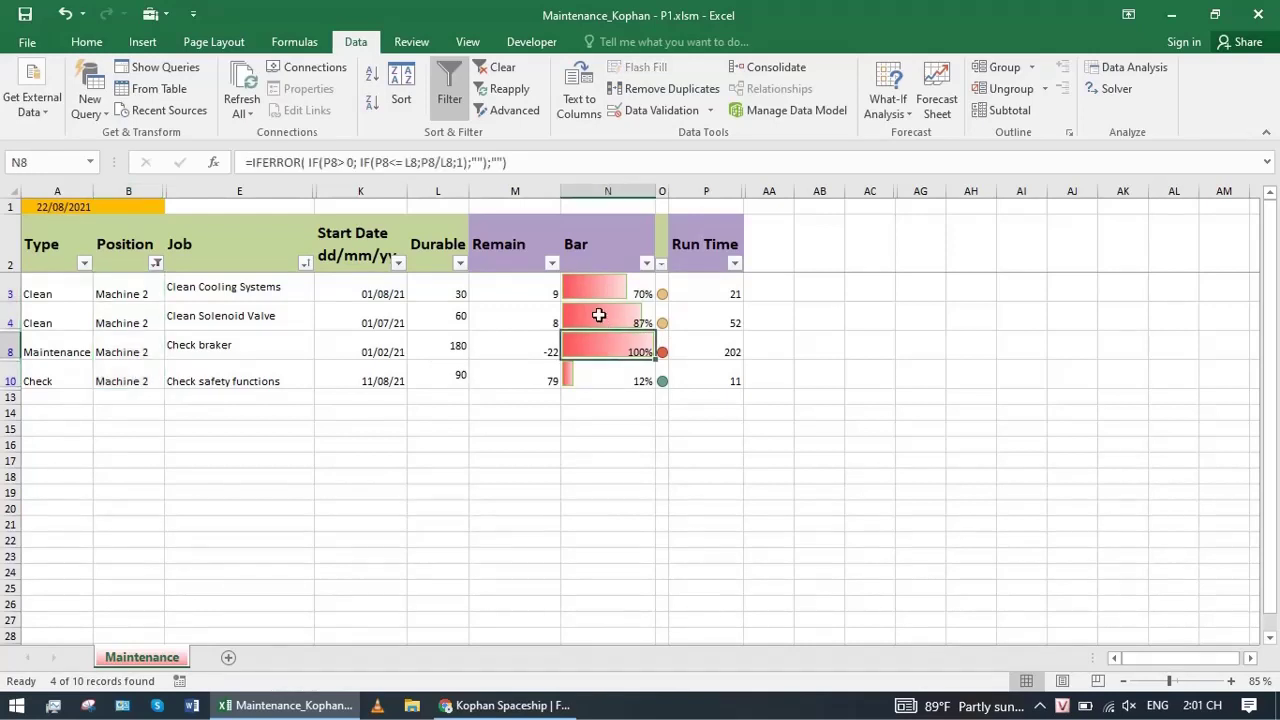
left_click(598, 315)
left_click_drag(596, 290, 605, 318)
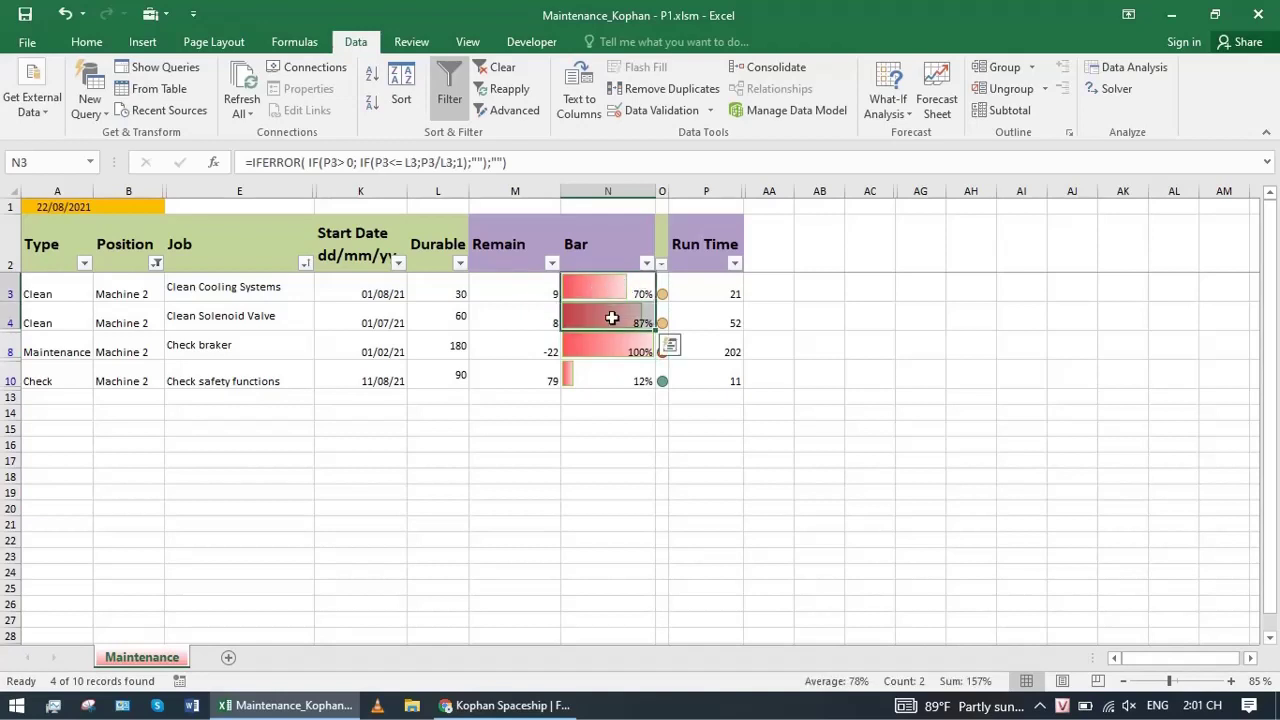
Clear the Position filter so every machine's rows show again
left_click(156, 263)
left_click(72, 447)
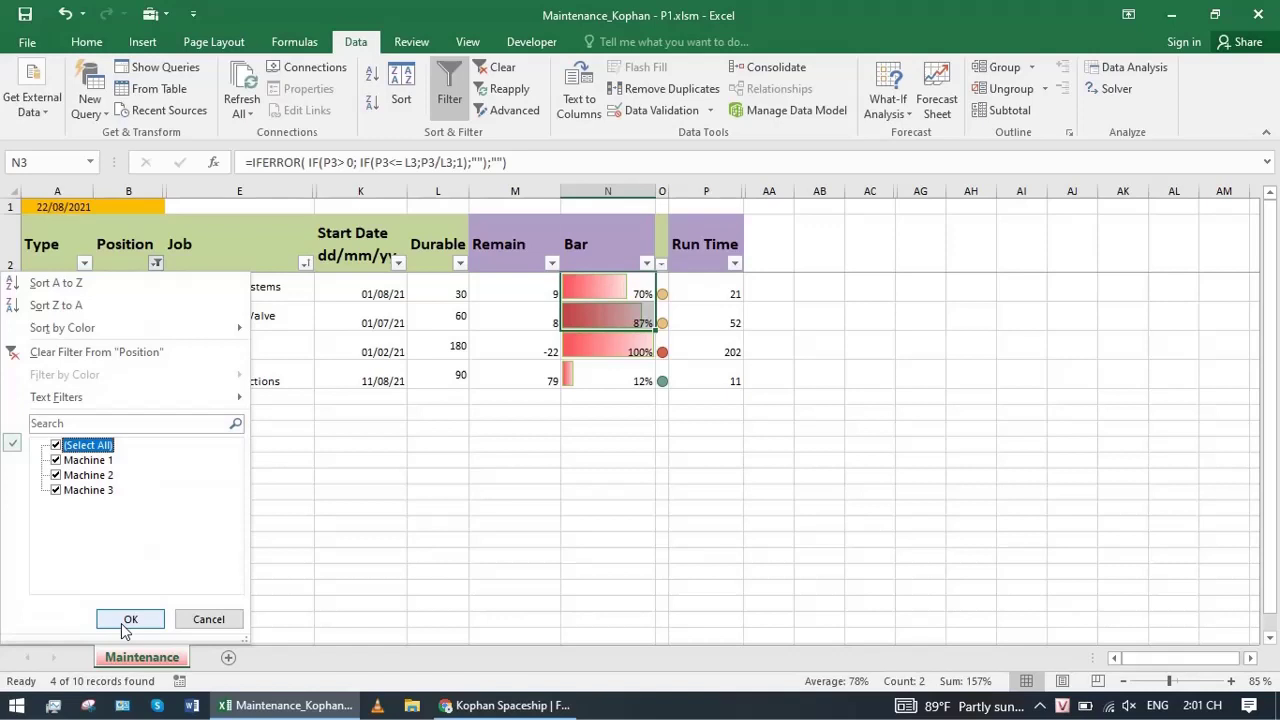
left_click(128, 619)
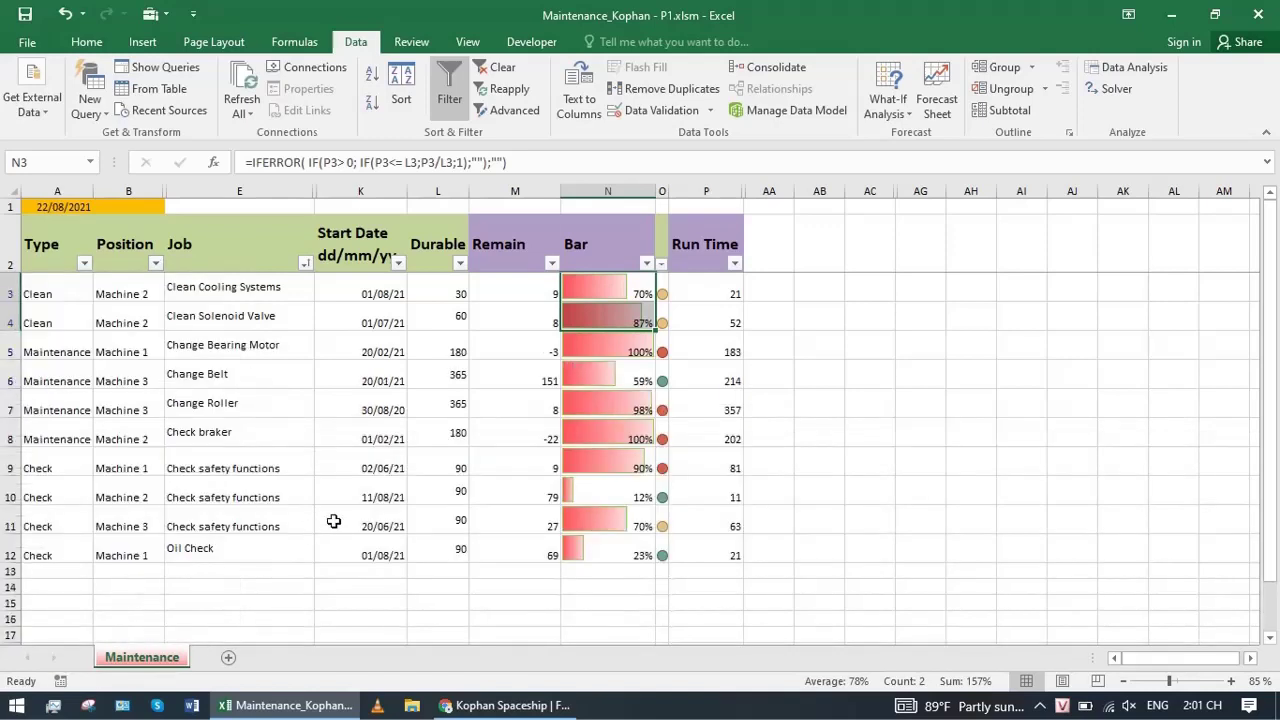
Sort the rows by Bar, largest to smallest, and check the top sorted bars
left_click(646, 263)
key("Escape")
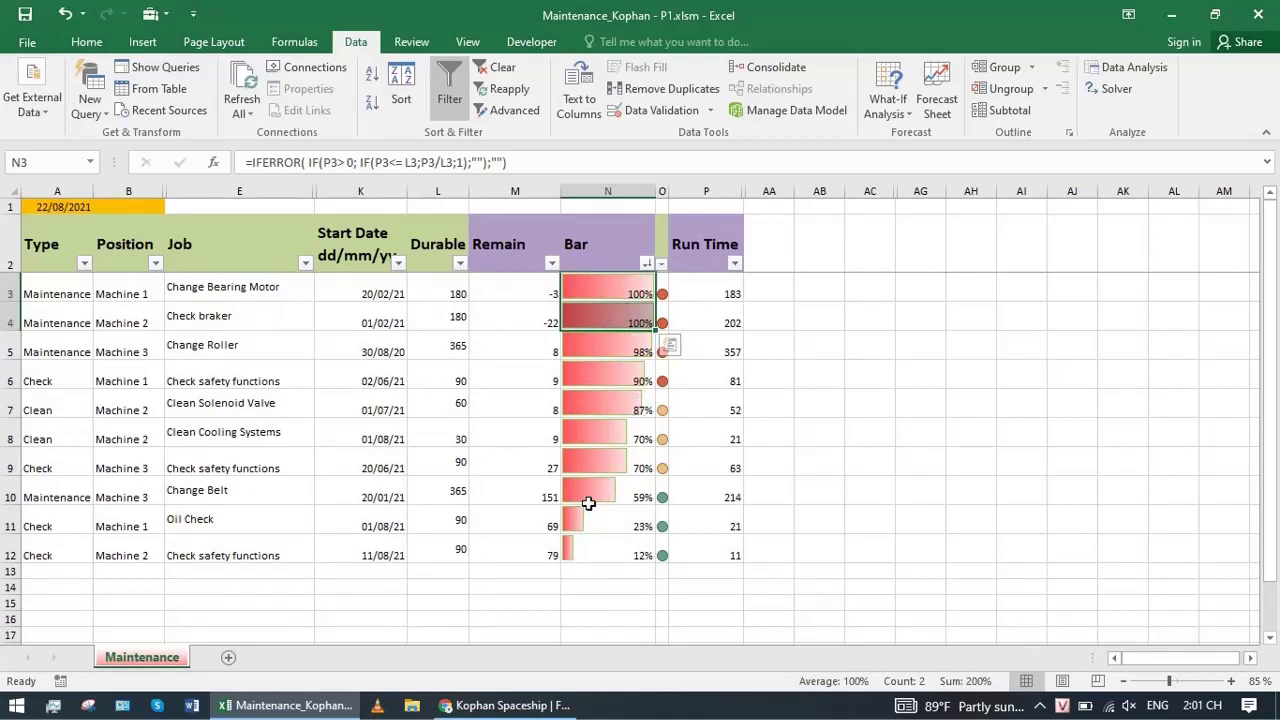
left_click(603, 296)
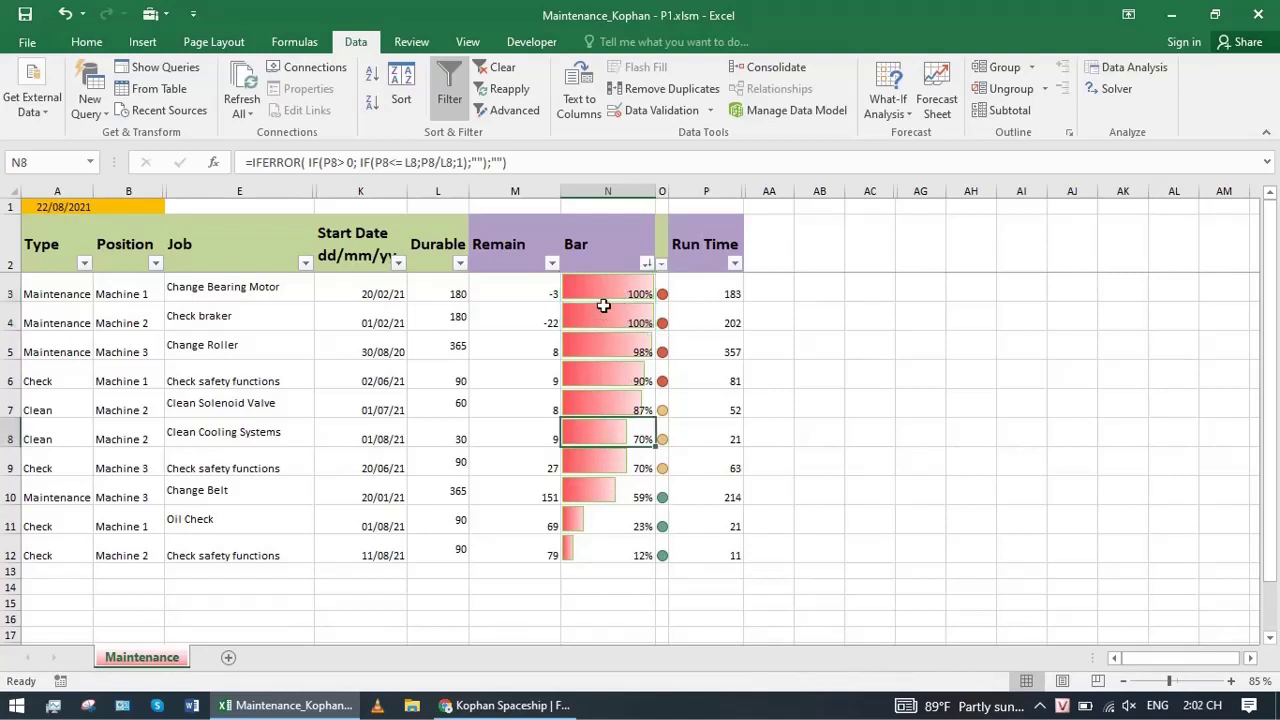
left_click(605, 322)
left_click(605, 352)
left_click(605, 380)
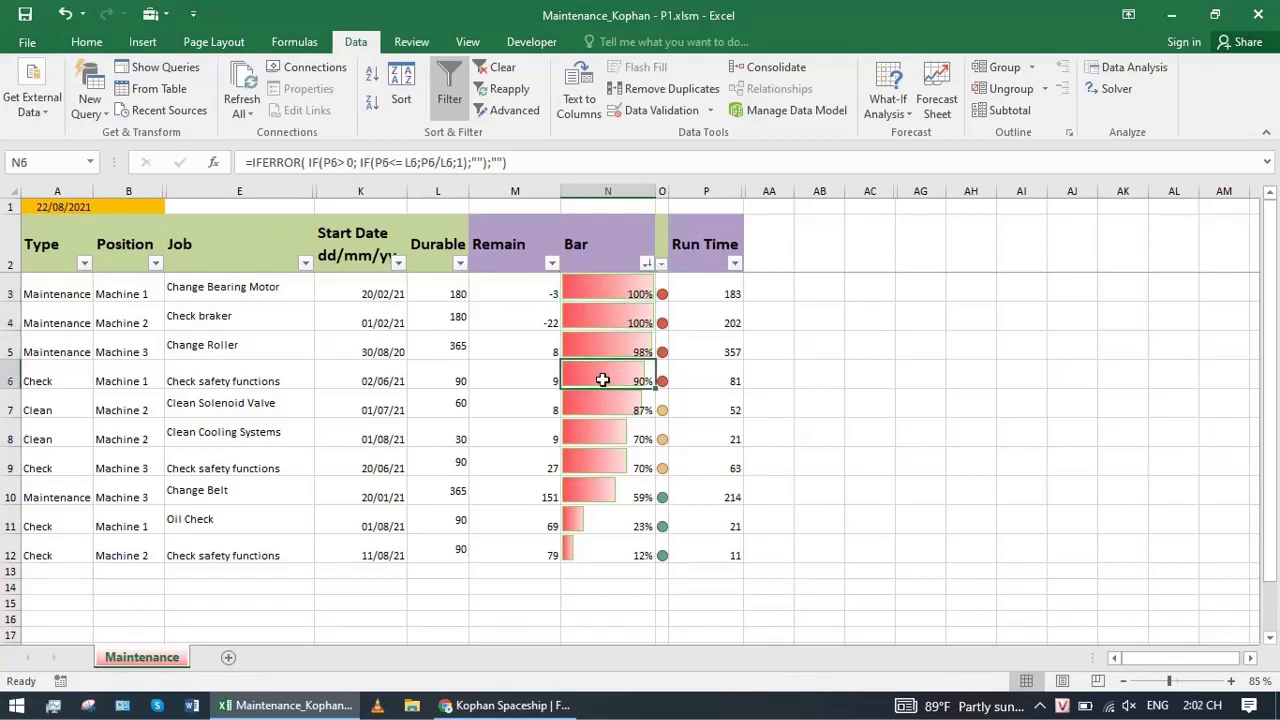
left_click(595, 410)
left_click(601, 190)
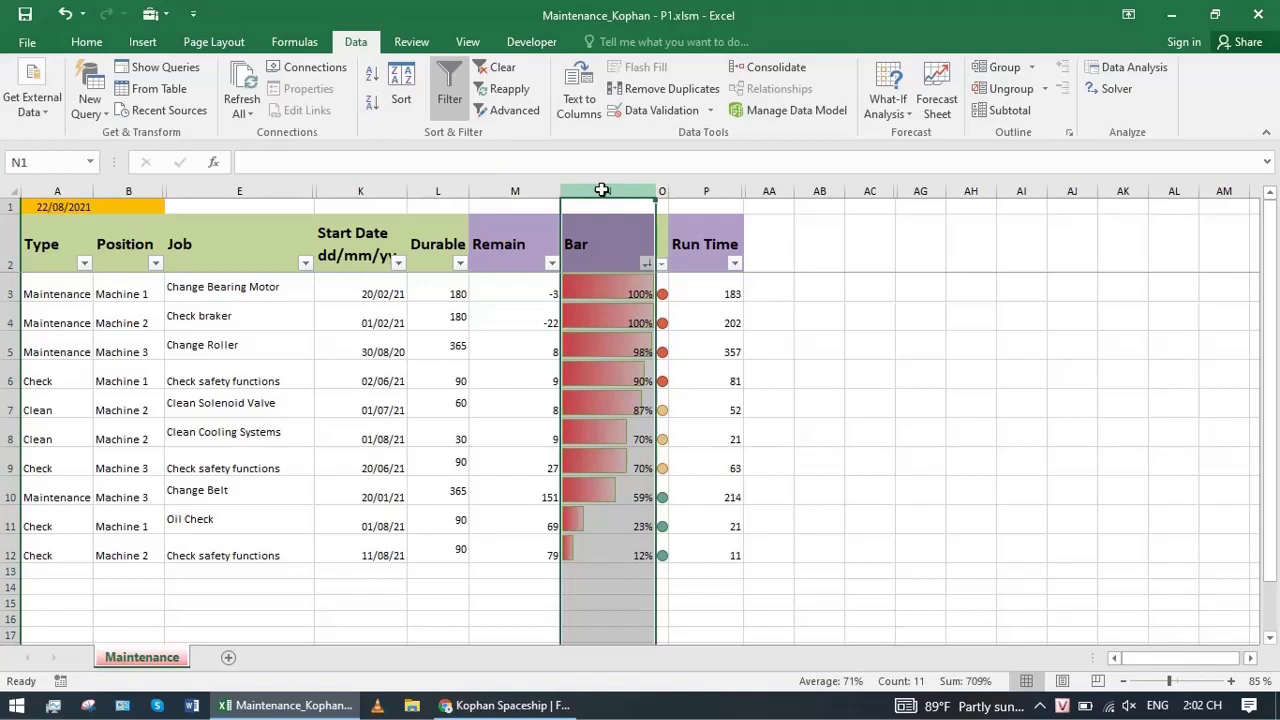
left_click(134, 191)
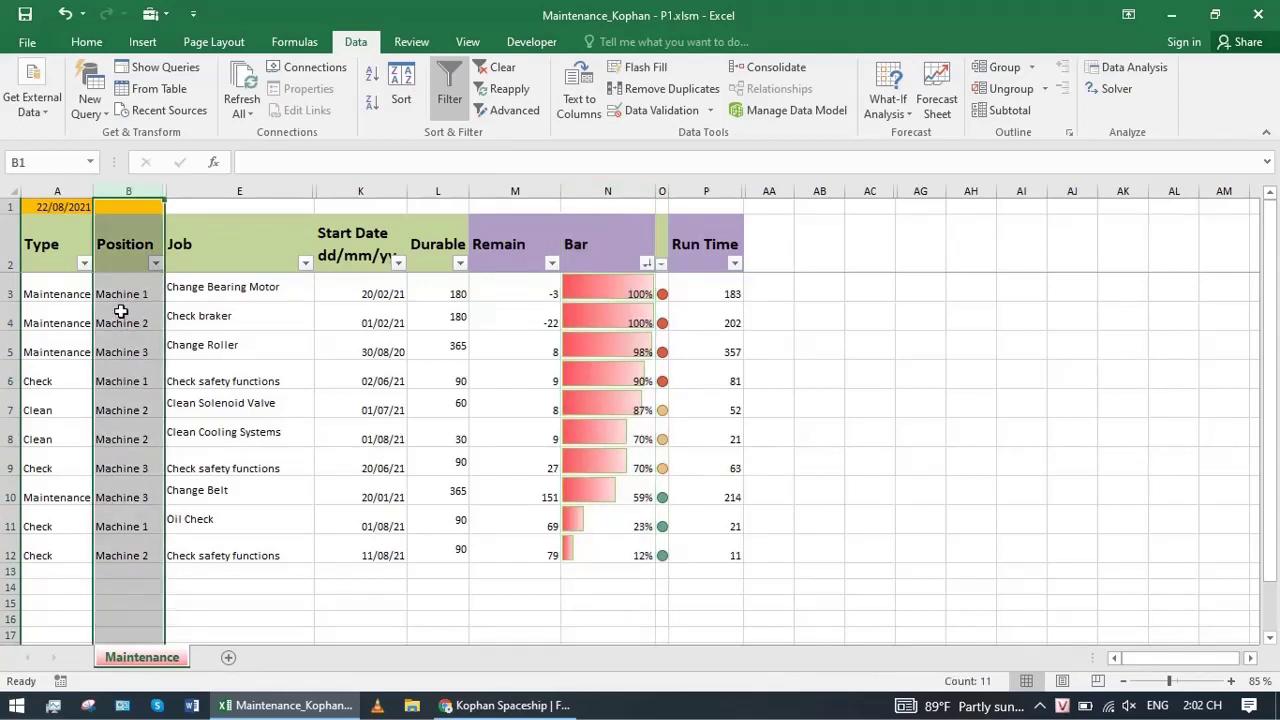
left_click(530, 405)
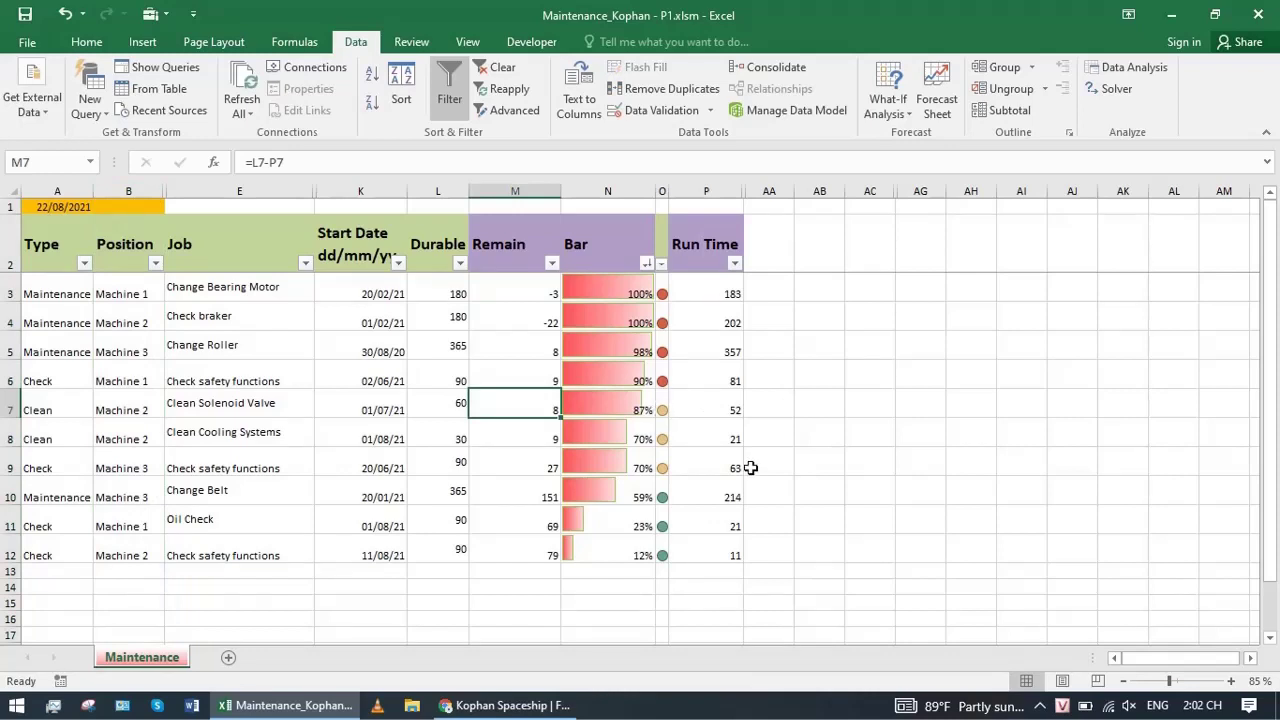
left_click(56, 208)
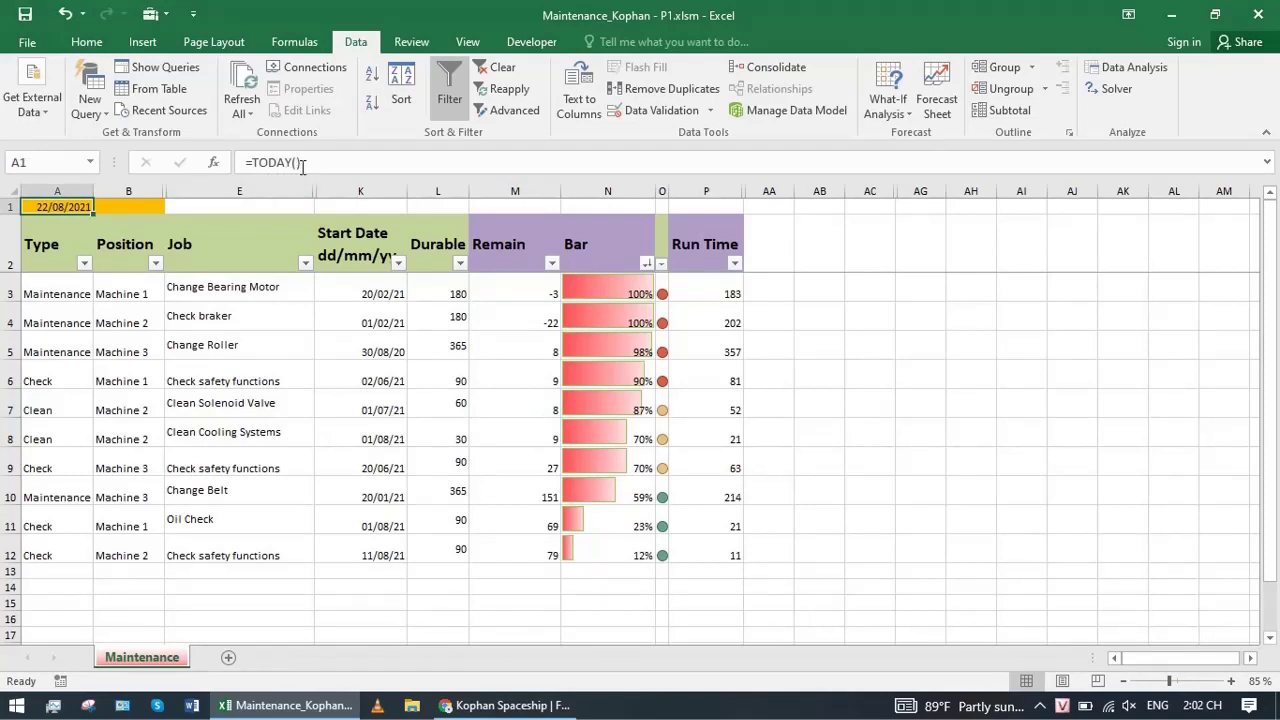
key("Down")
key("Down")
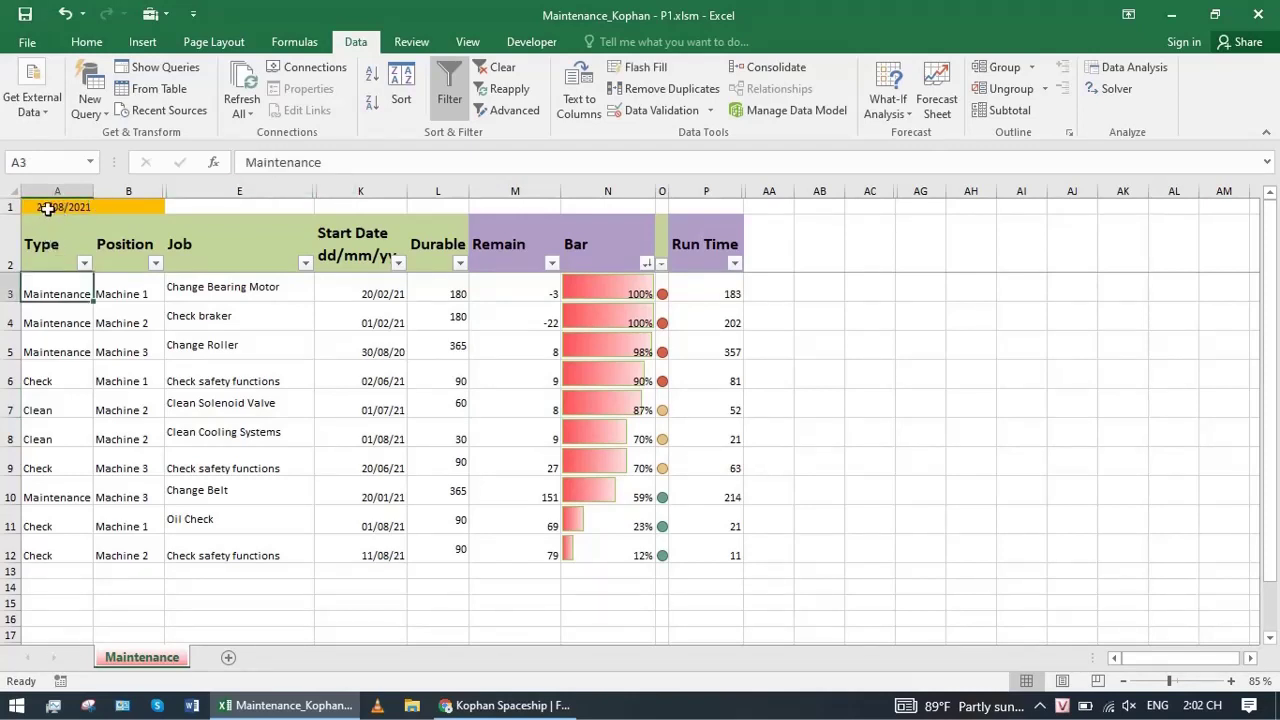
left_click(53, 207)
left_click_drag(55, 293, 300, 560)
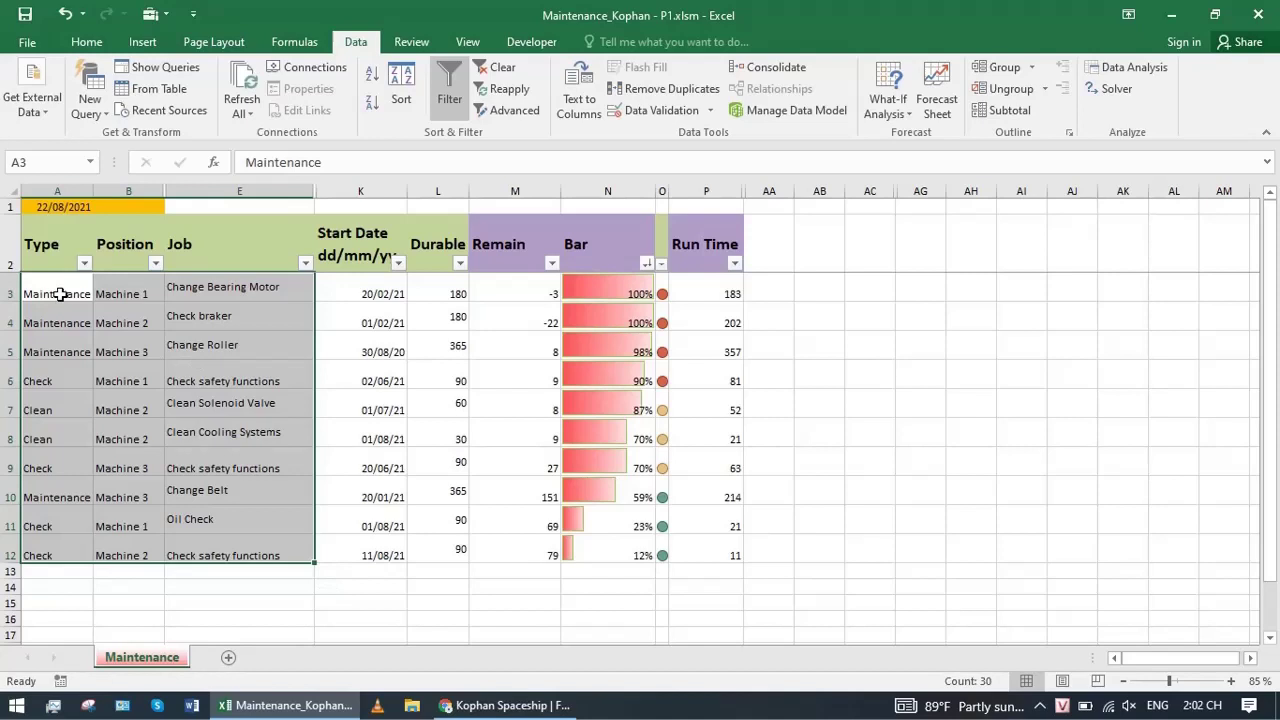
left_click(342, 289)
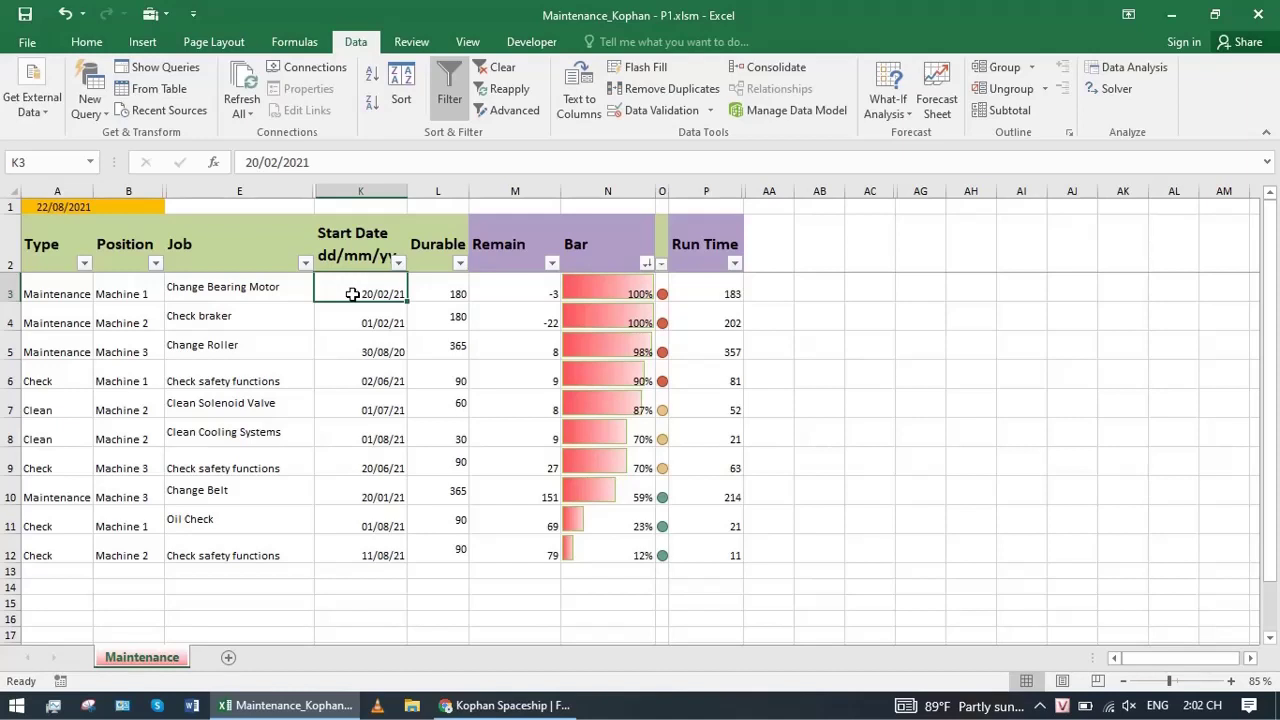
left_click(417, 302)
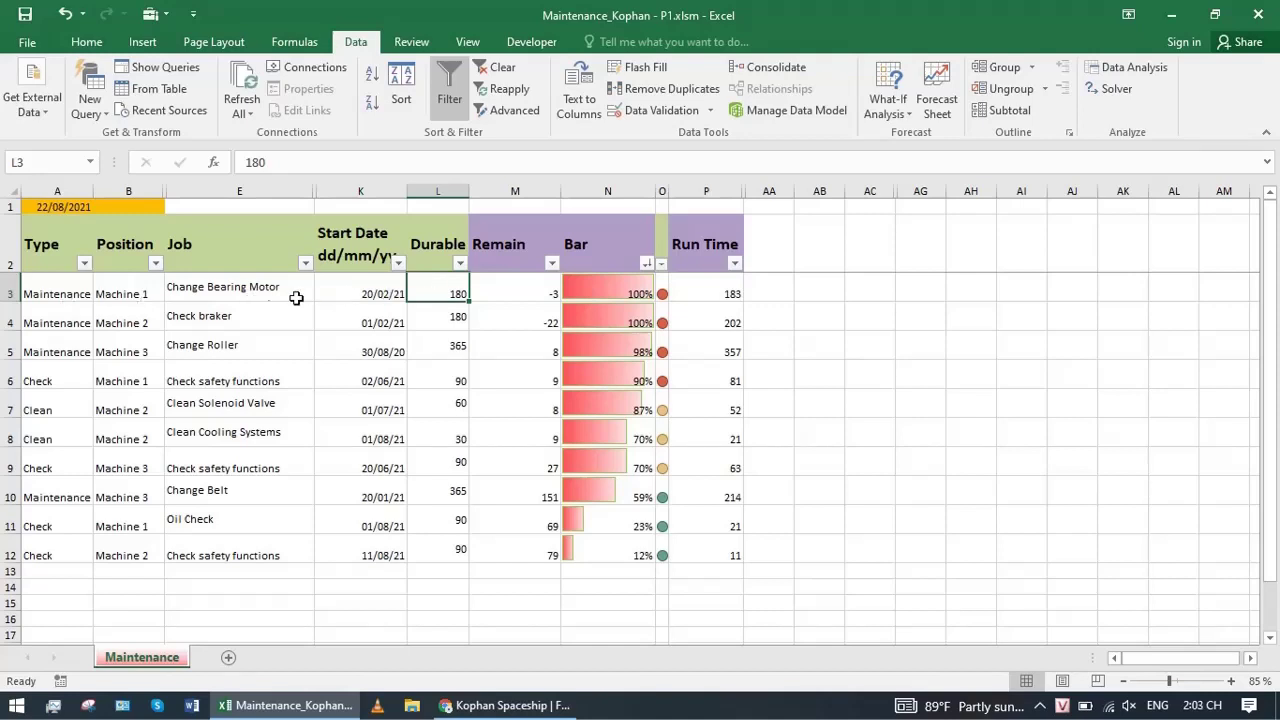
left_click(244, 289)
left_click(433, 294)
left_click(513, 304)
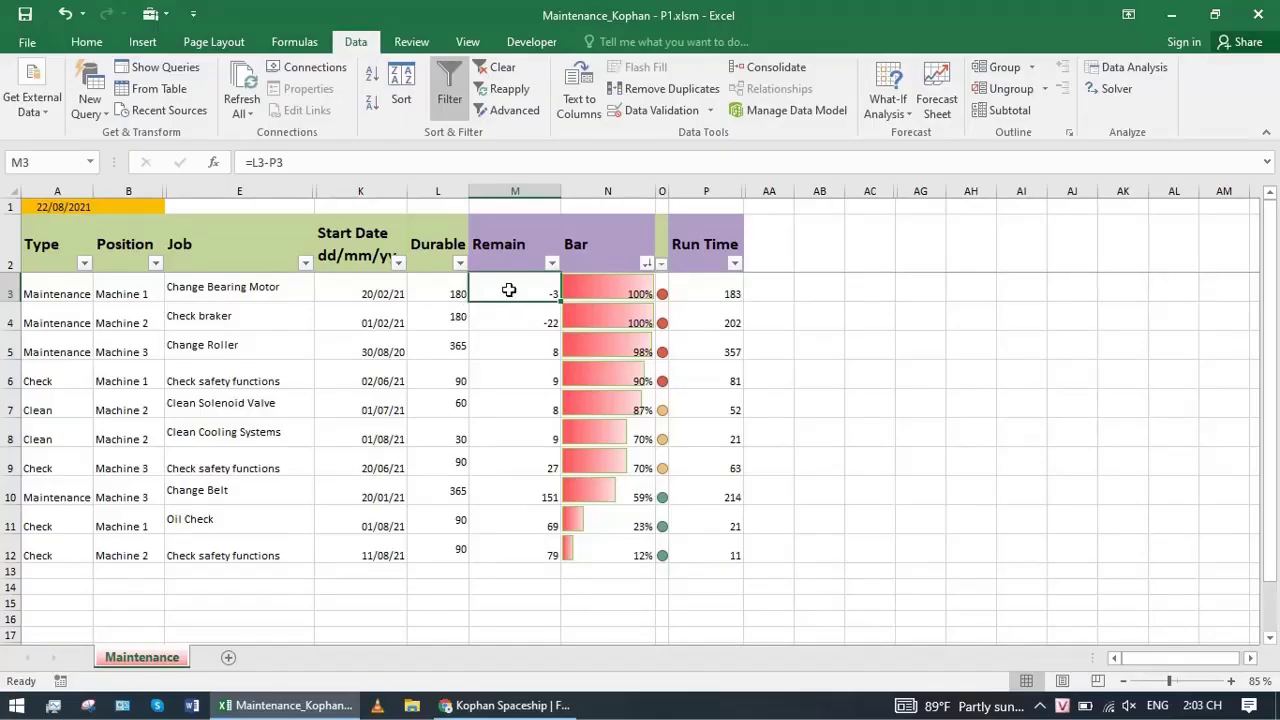
left_click(608, 292)
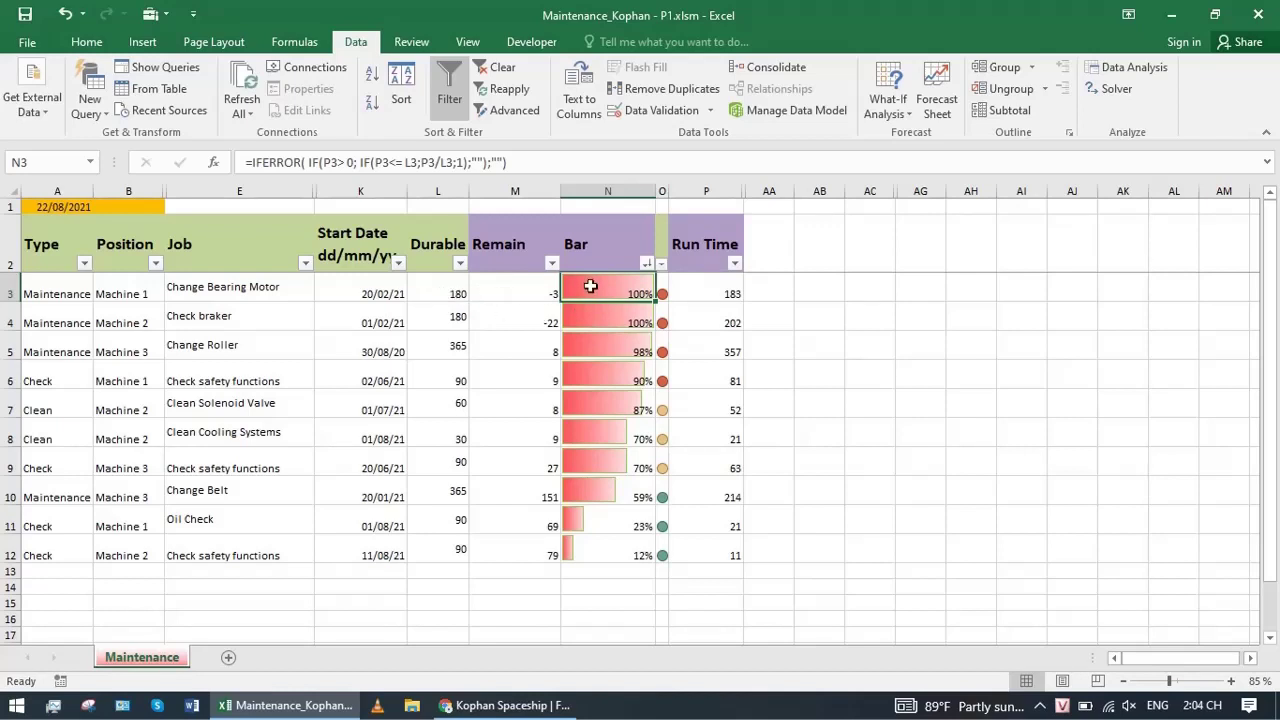
left_click(464, 162)
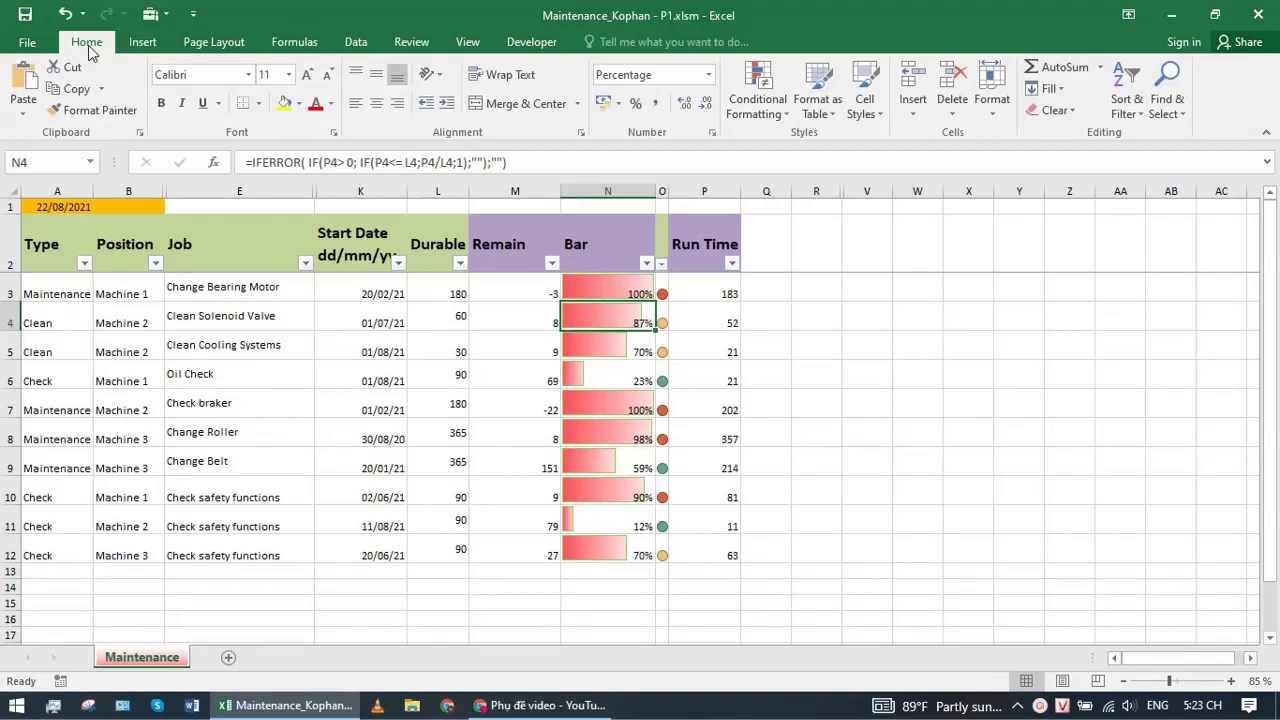
Edit the Data Bar rule, keeping Gradient Fill with minimum 0 and maximum 1
left_click(758, 100)
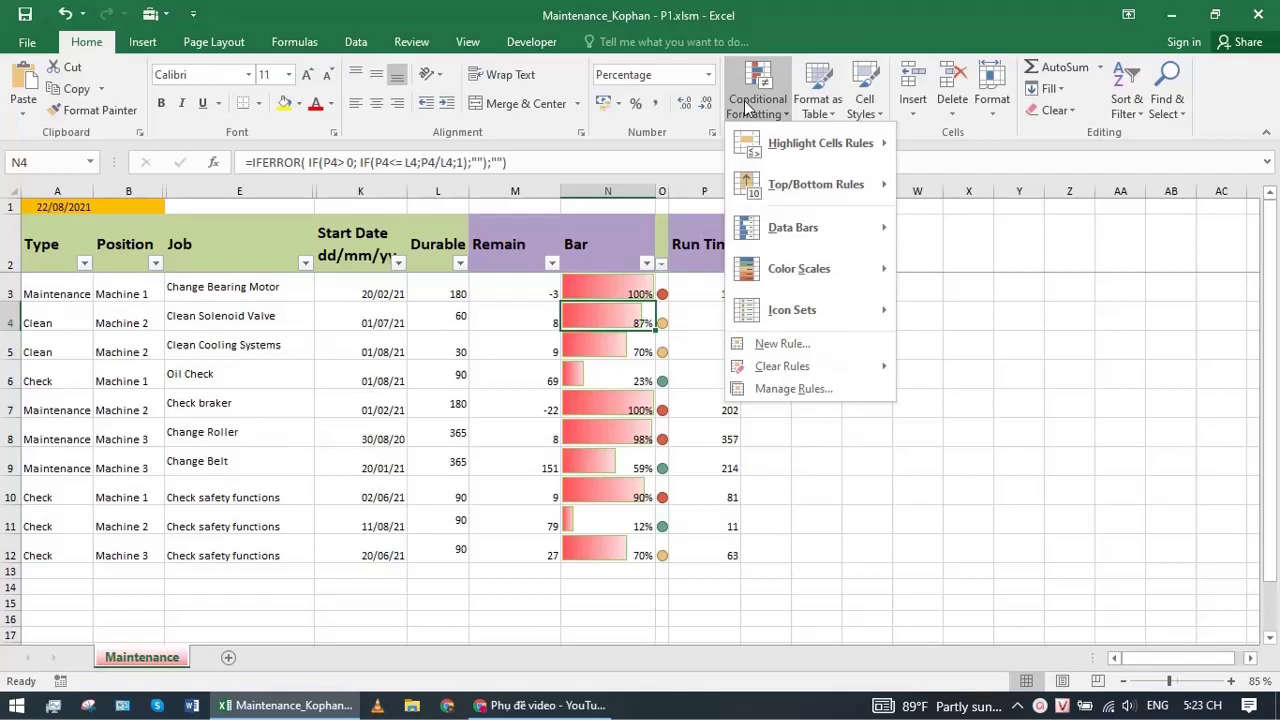
left_click(790, 388)
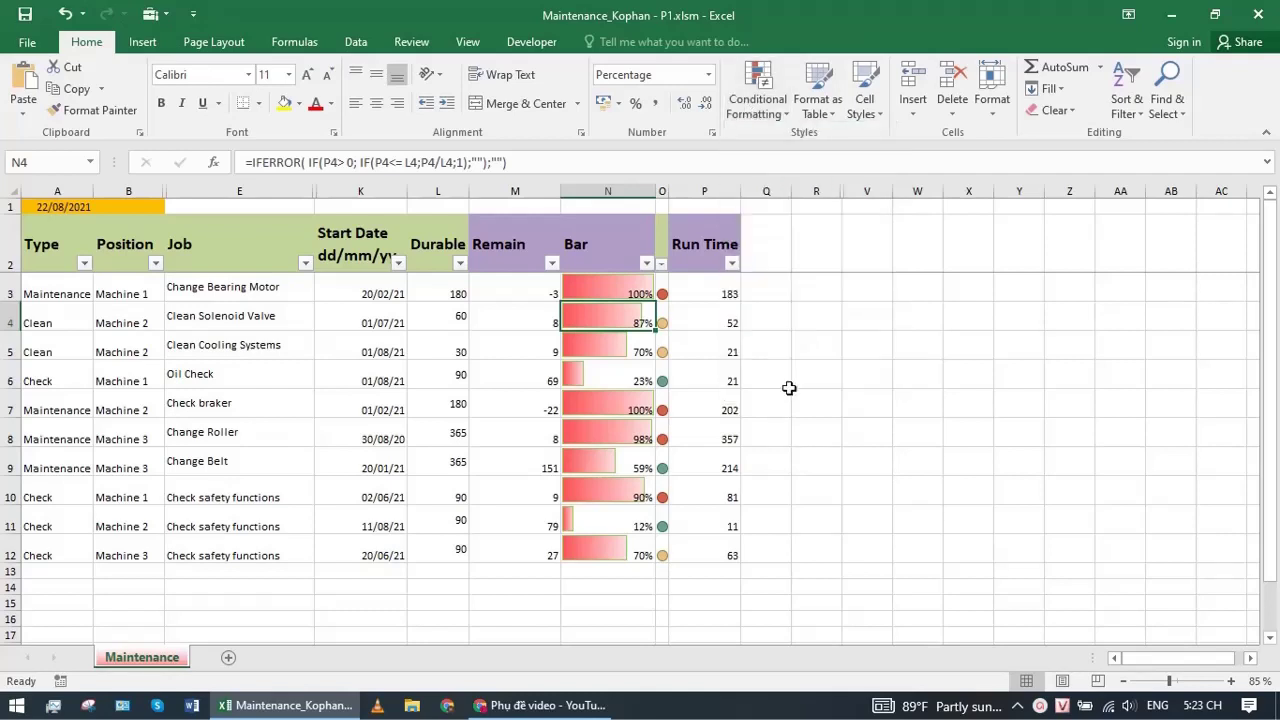
left_click(347, 385)
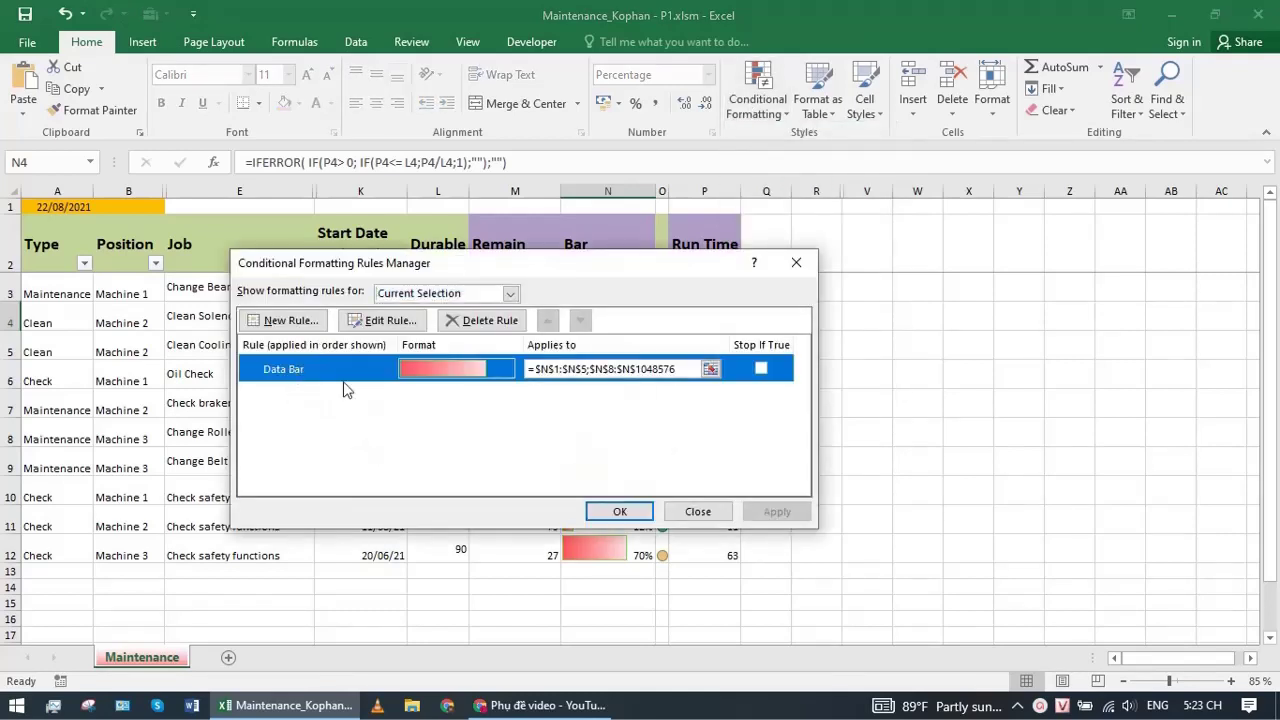
left_click(385, 321)
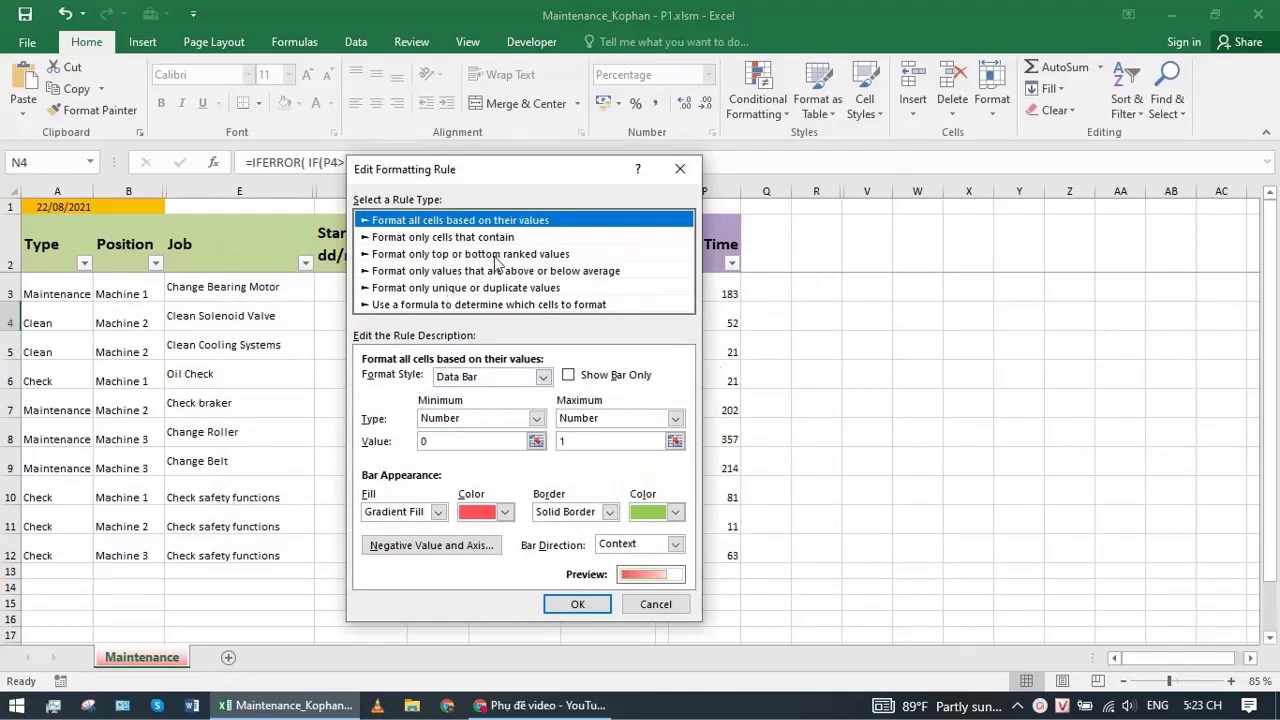
left_click(465, 238)
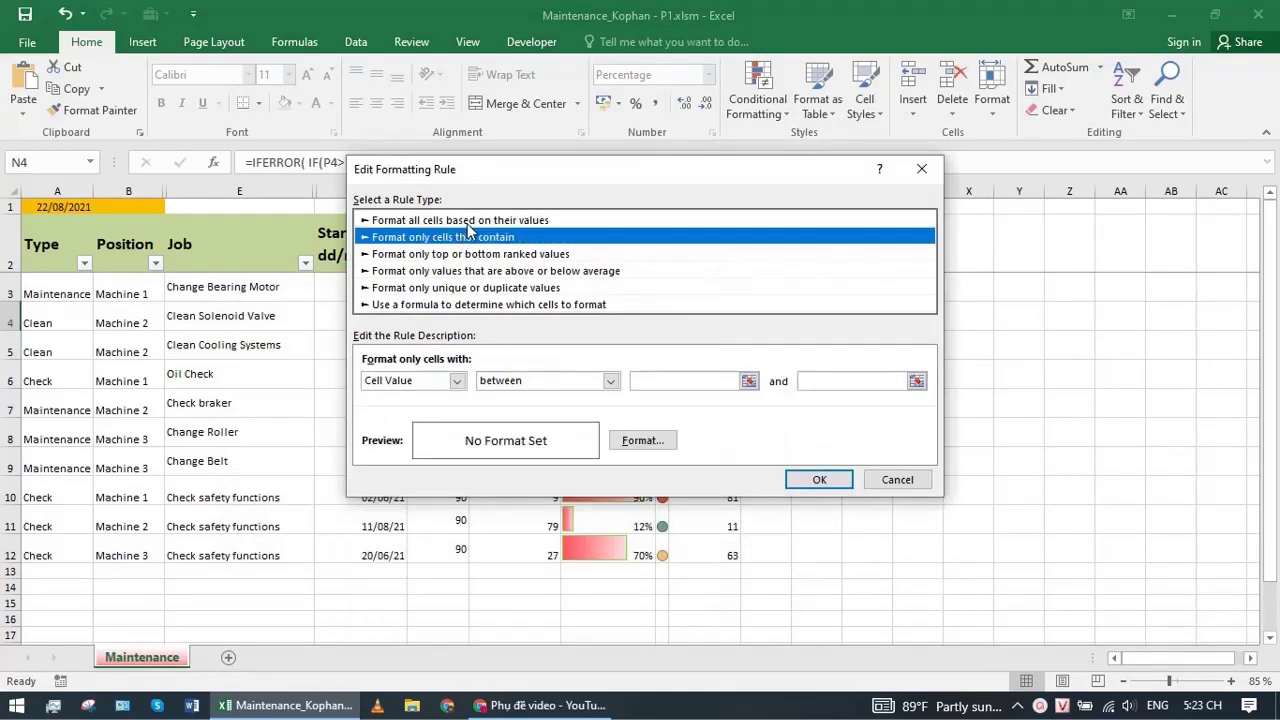
left_click(480, 221)
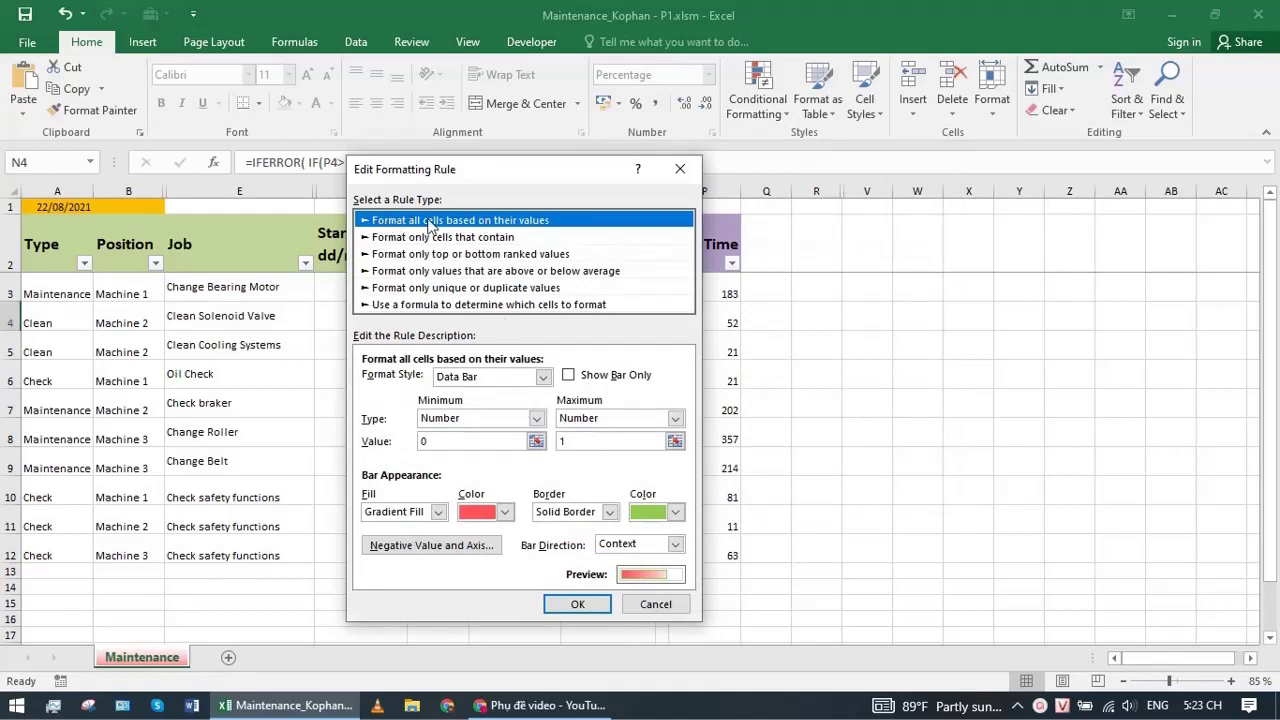
left_click(438, 512)
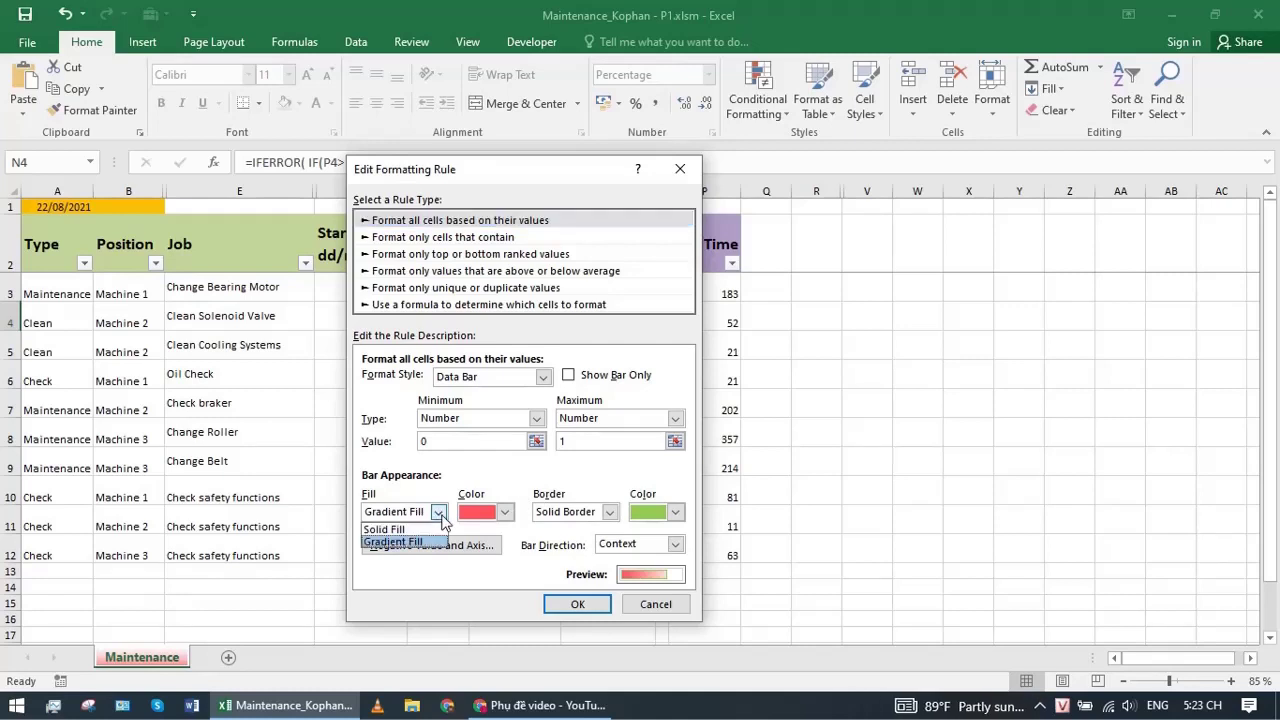
left_click(440, 515)
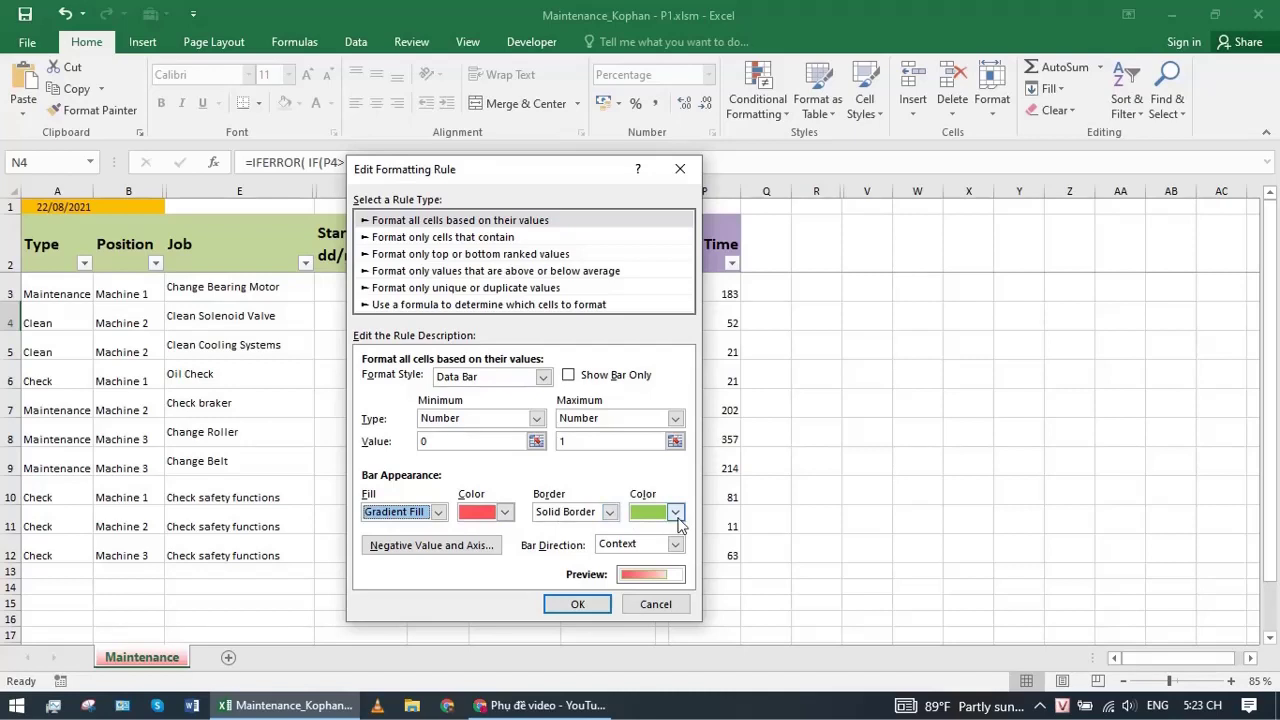
left_click(444, 443)
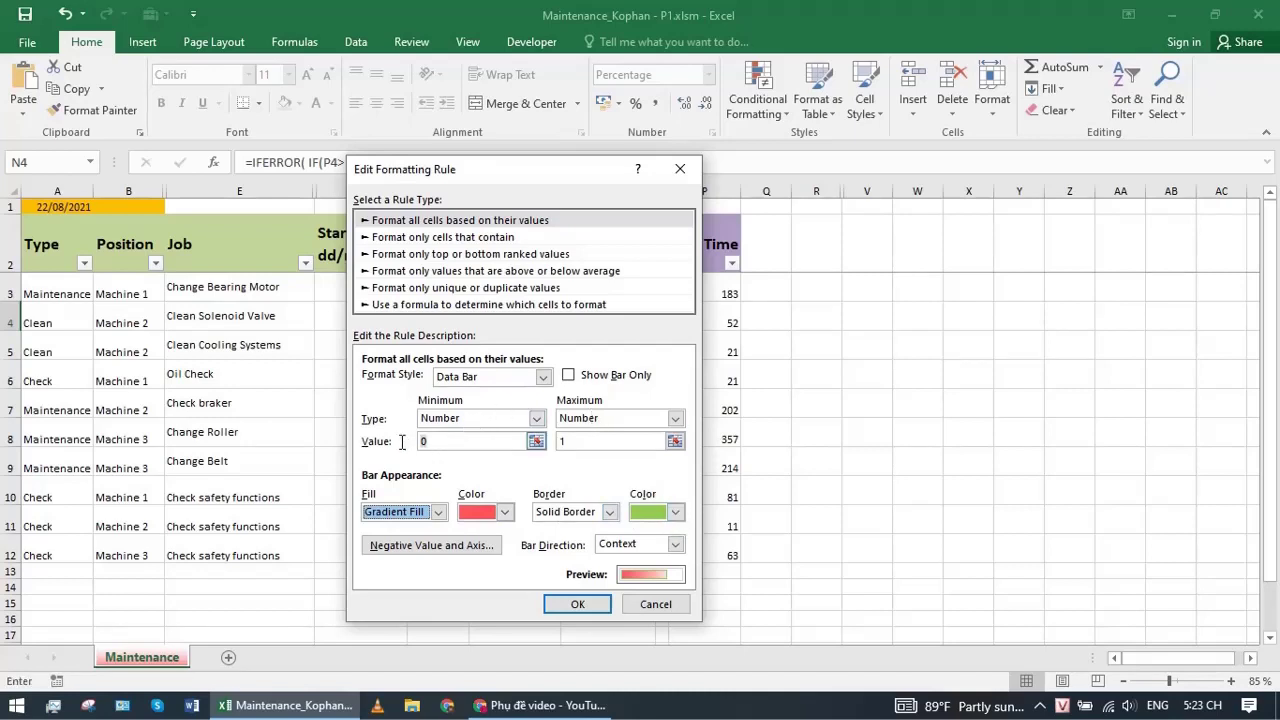
left_click(571, 441)
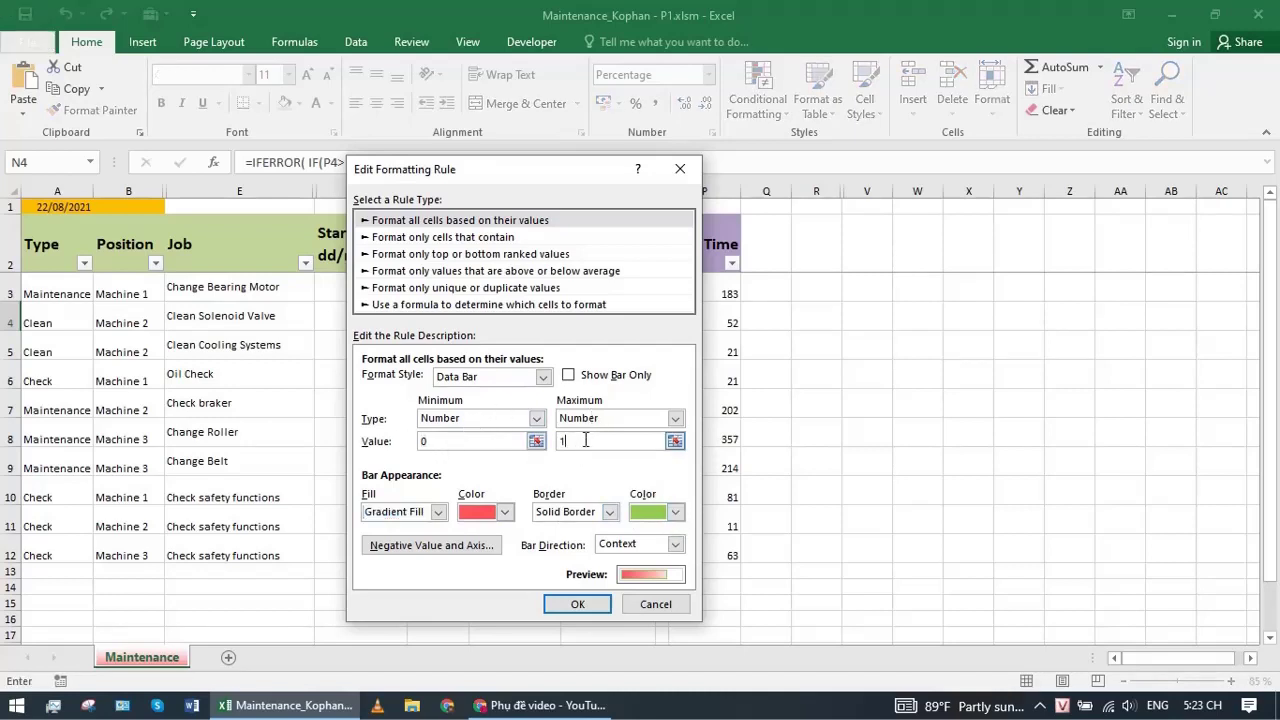
left_click(578, 606)
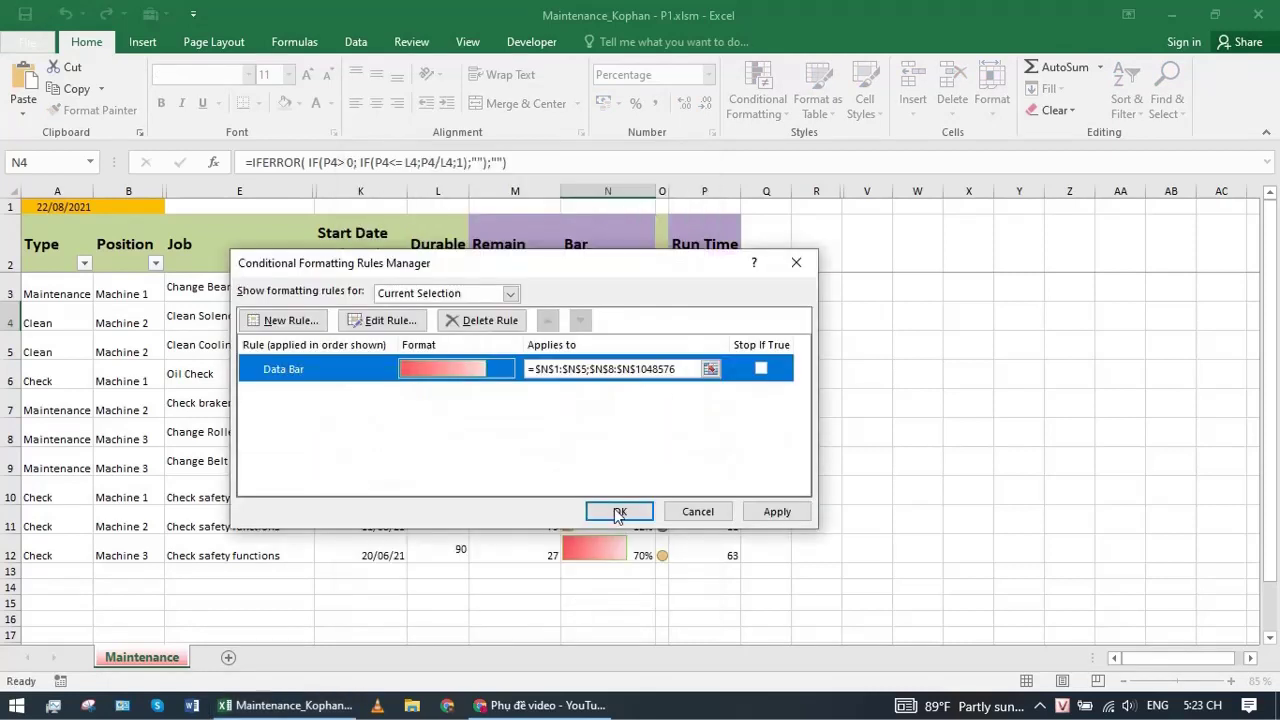
Change the Data Bar rule's Applies to range to $N:$N and apply it
left_click(710, 369)
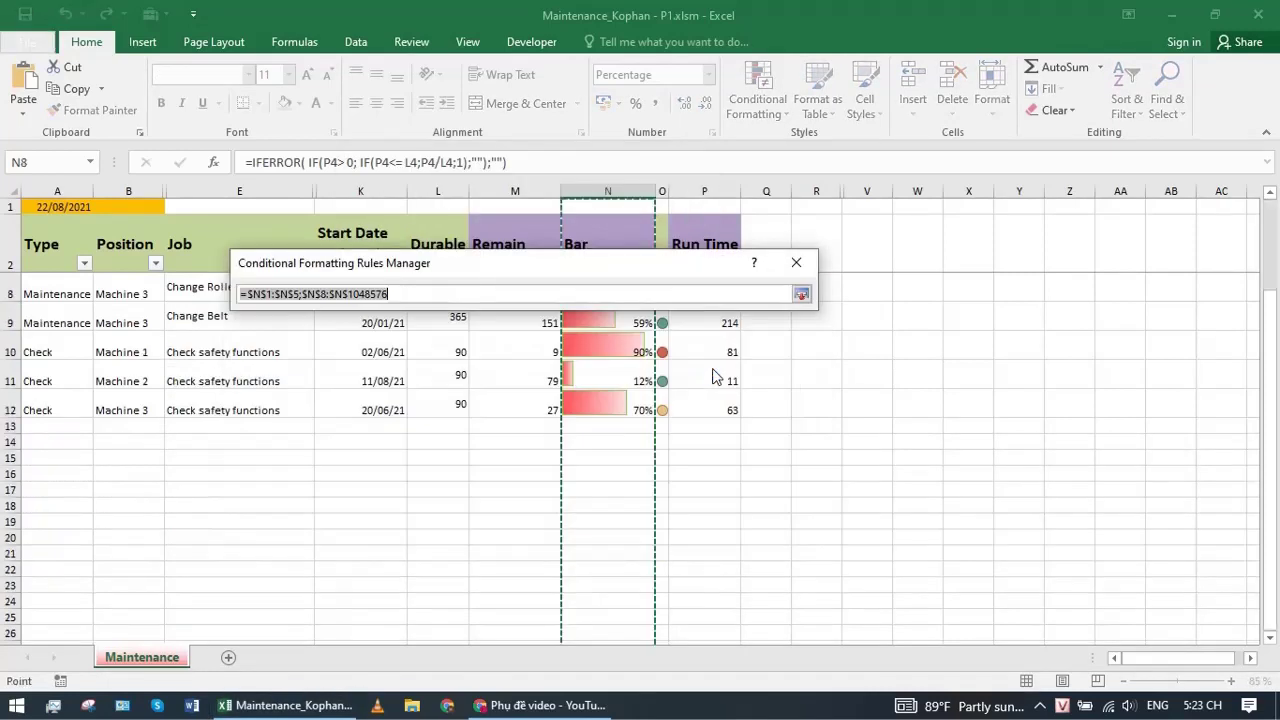
left_click(613, 185)
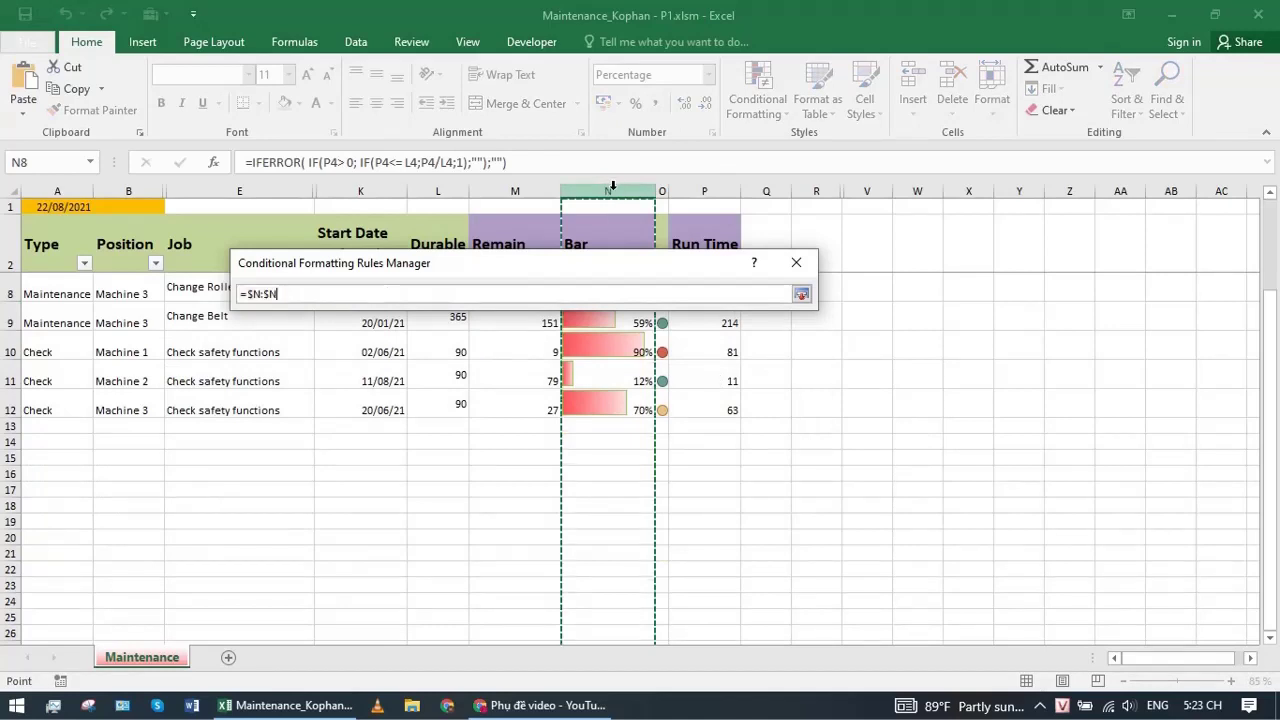
left_click(801, 293)
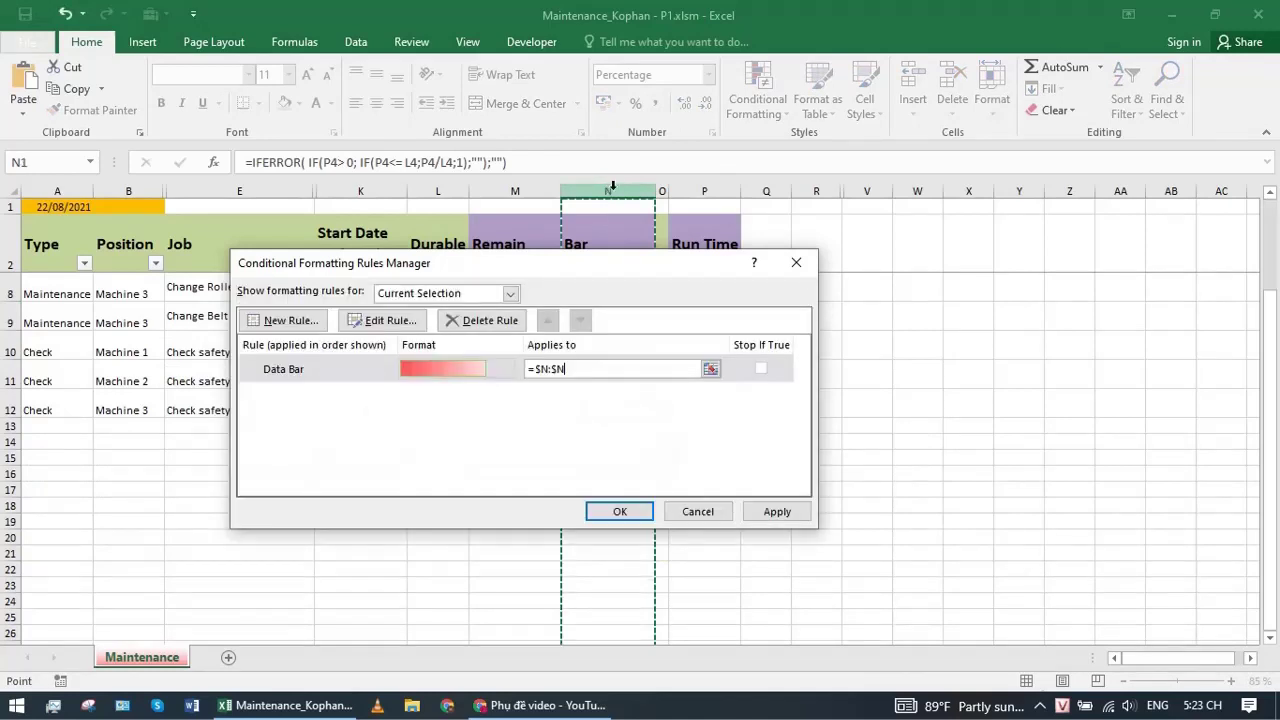
left_click(775, 511)
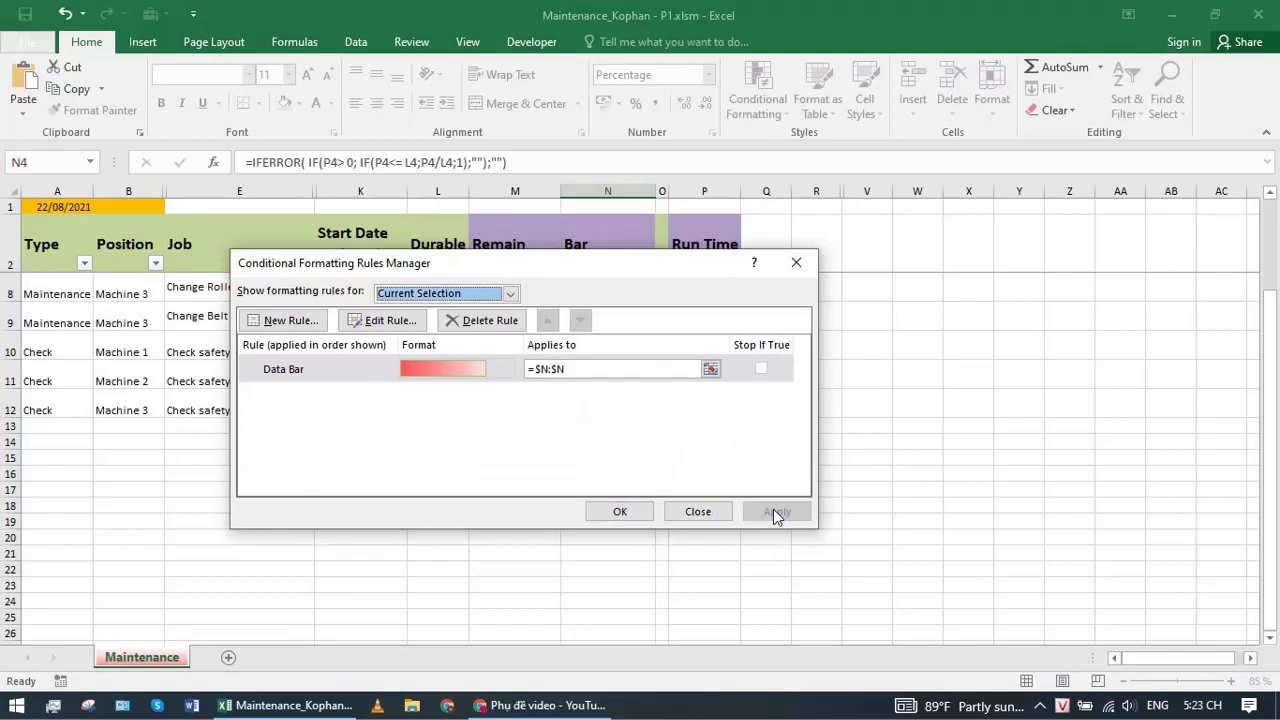
left_click(619, 511)
scroll(633, 341, "up", 2)
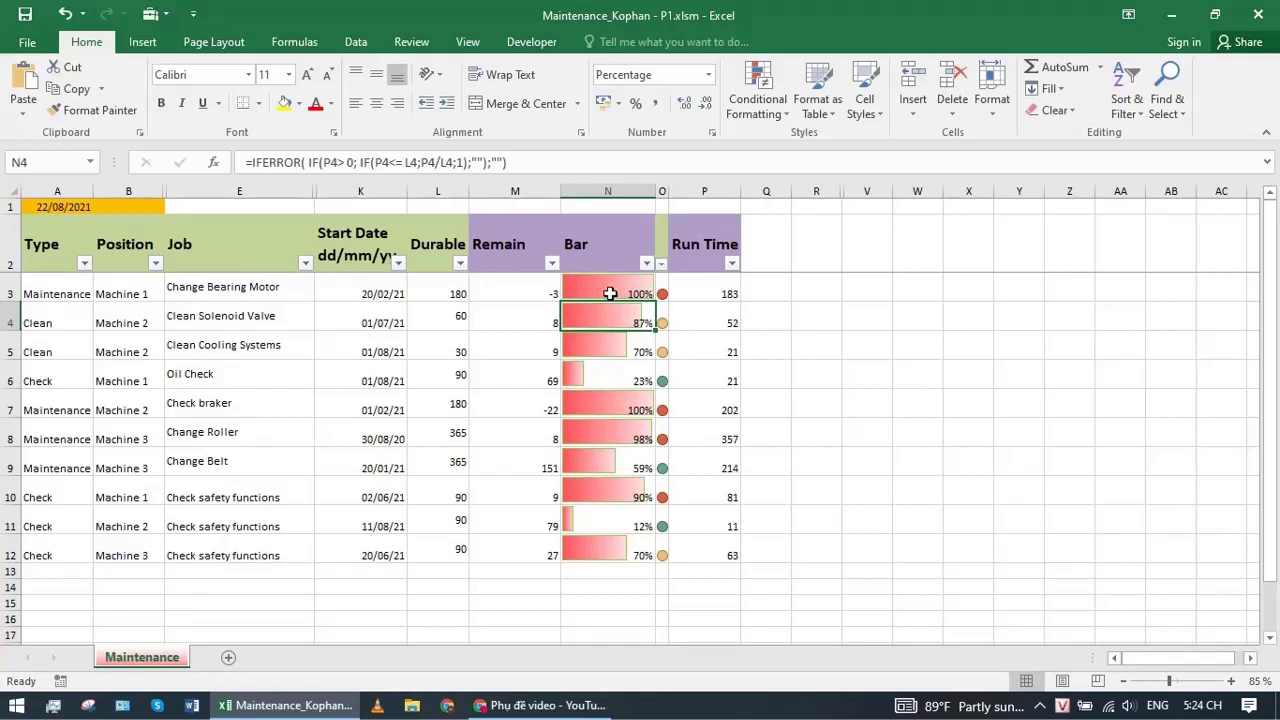
From status cell O3, open the traffic-light Icon Set rule for editing in Rules Manager
left_click(662, 293)
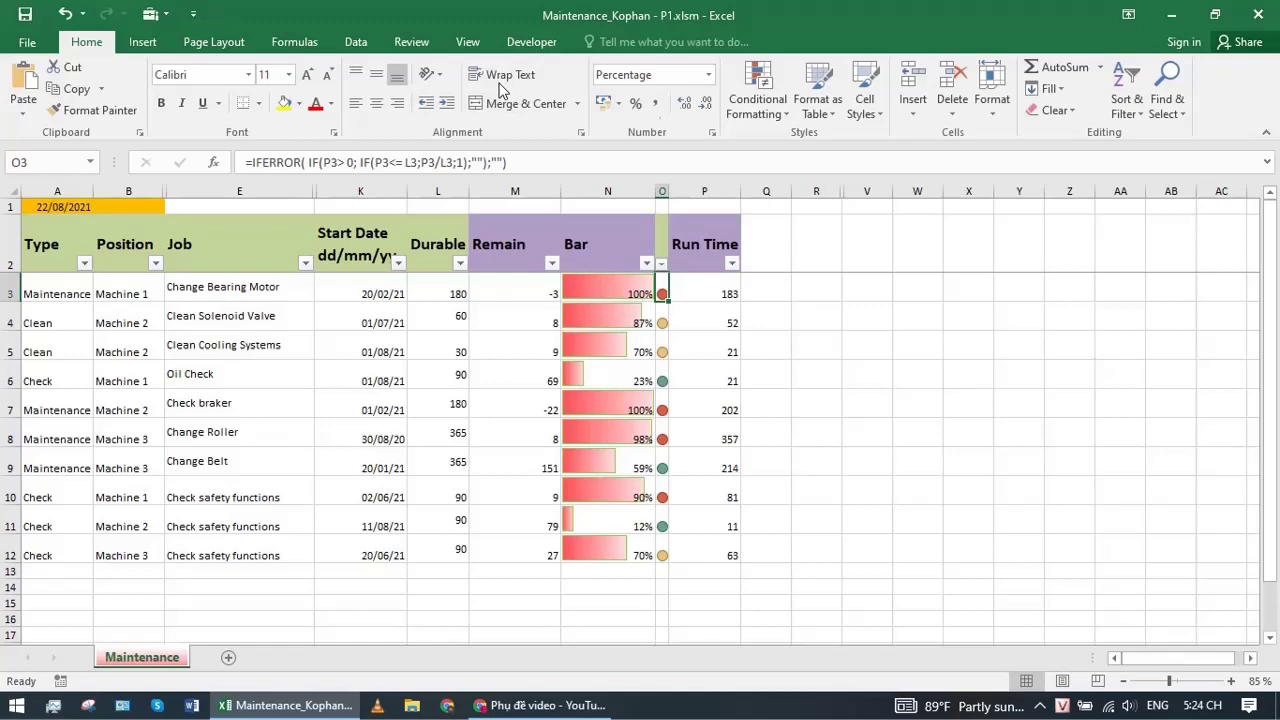
left_click(757, 95)
left_click(770, 389)
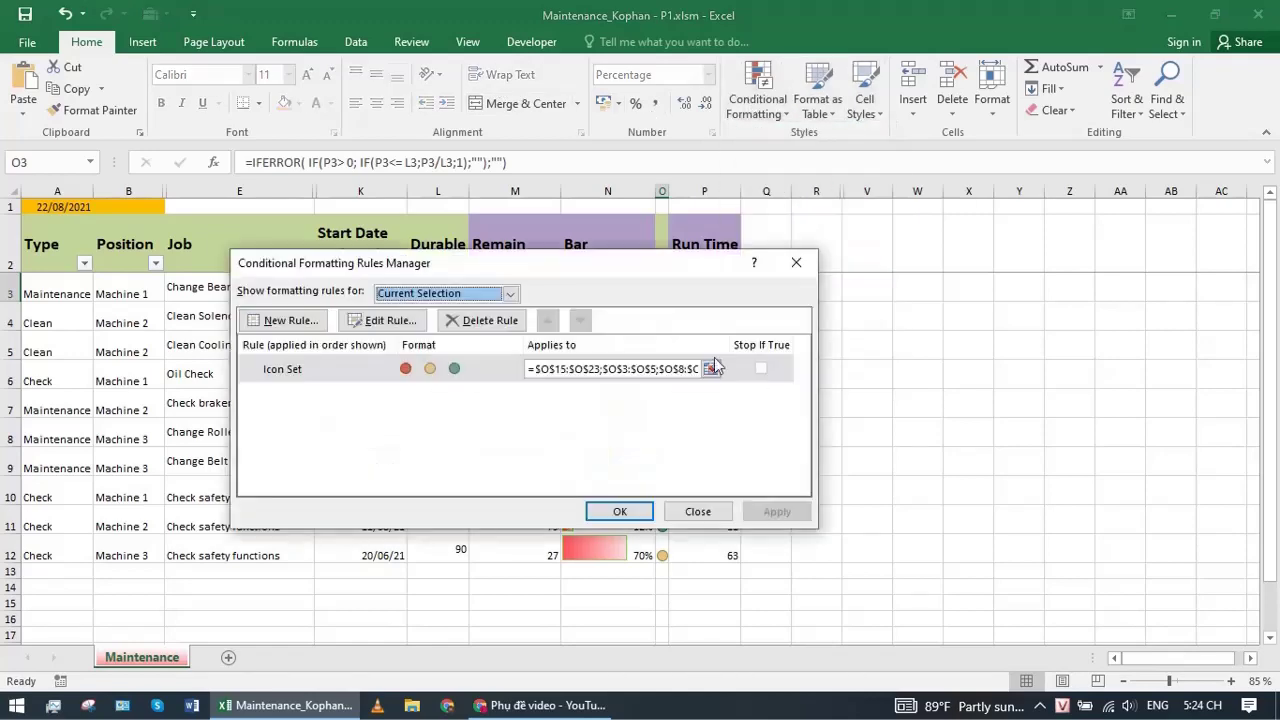
left_click(336, 375)
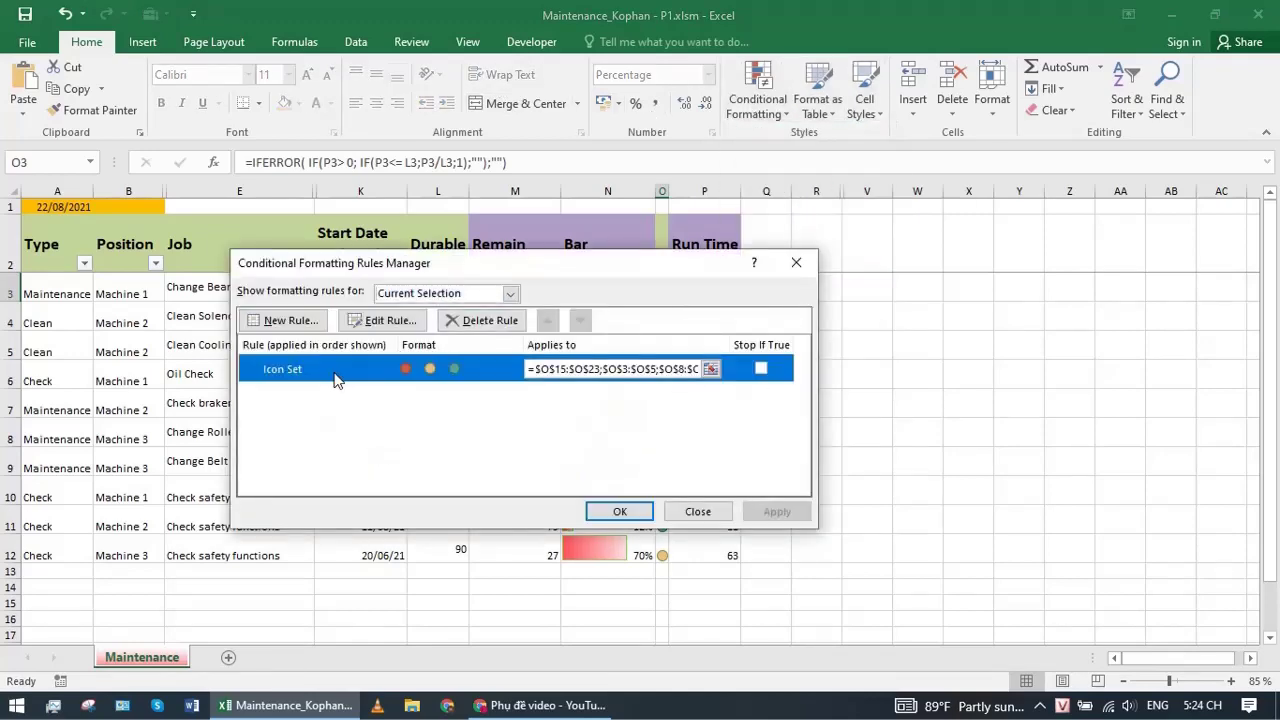
left_click(380, 320)
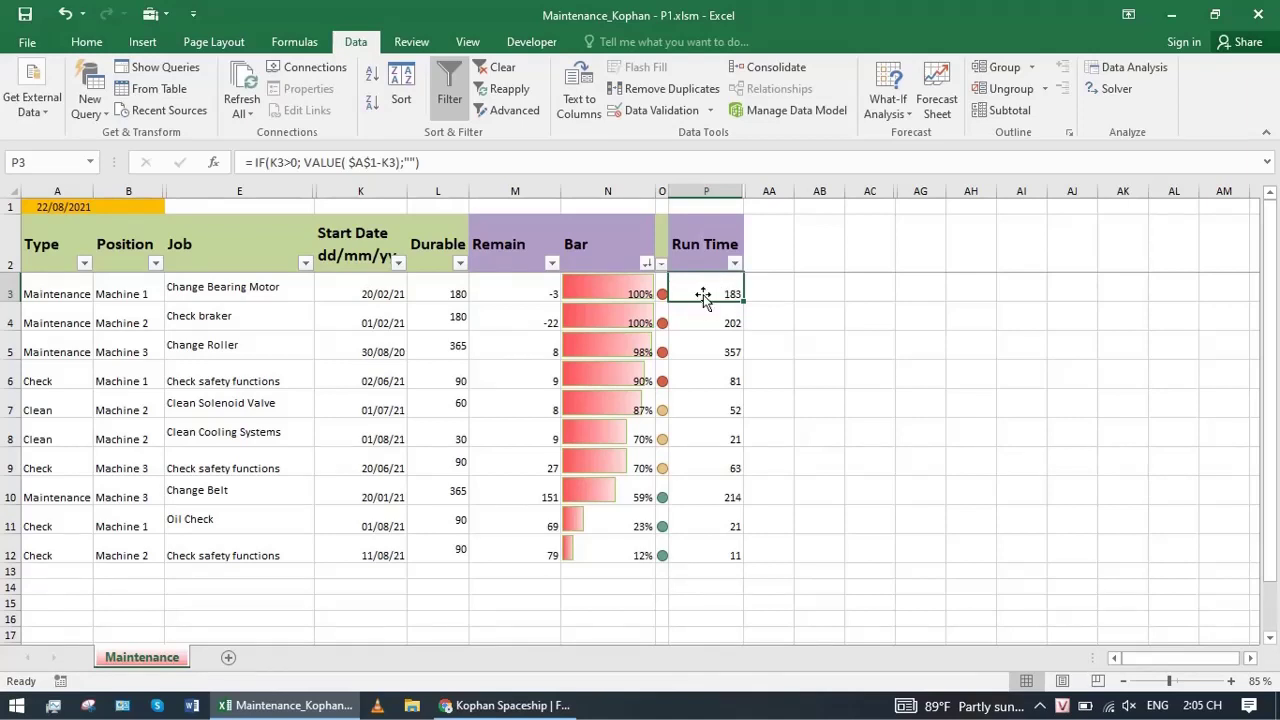
Move the selection off Run Time cell P3 to an empty cell
key("Right")
key("Down")
key("Down")
key("Down")
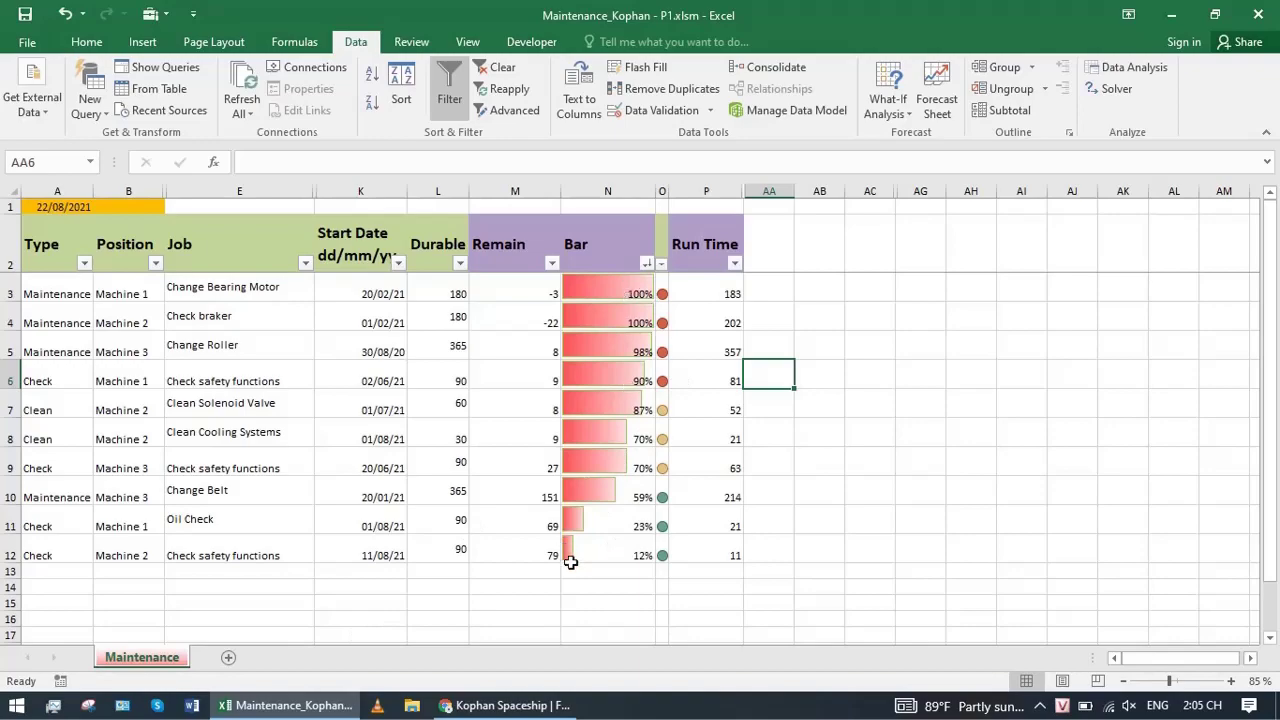
left_click(822, 406)
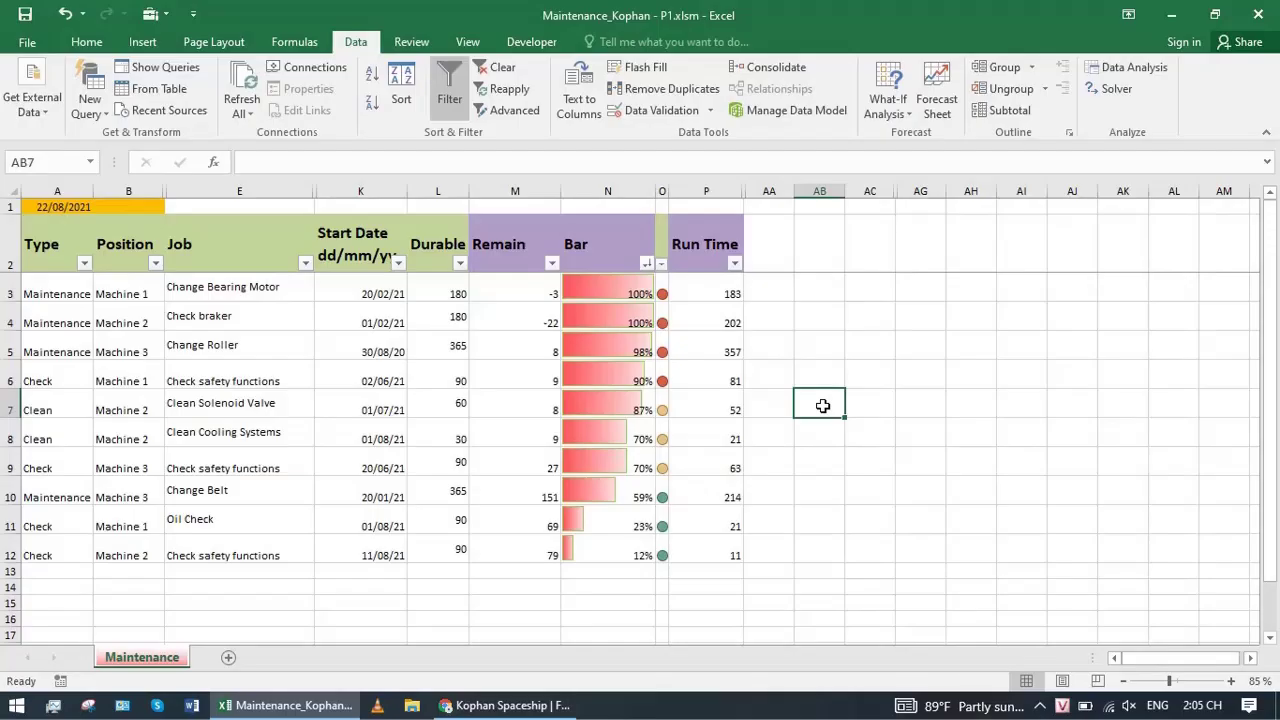